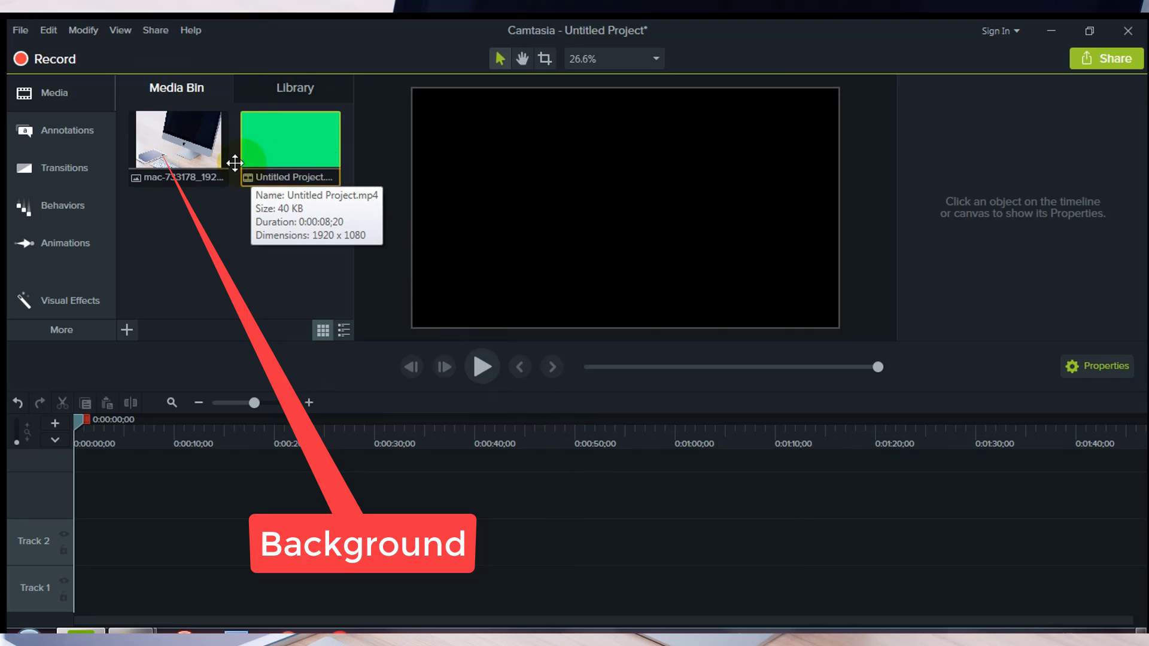
Place the mac-733178_1920 image at the start of Track 1 and scale it to 100% so it fills the canvas.
left_click_drag(204, 168, 100, 626)
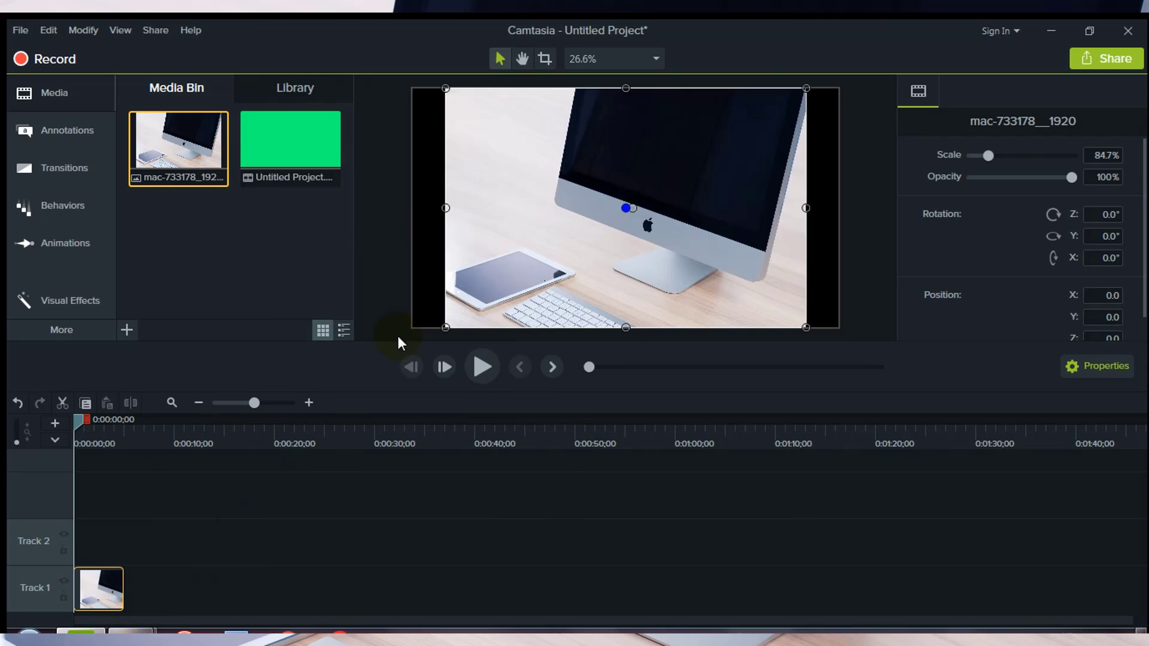
left_click_drag(445, 88, 413, 69)
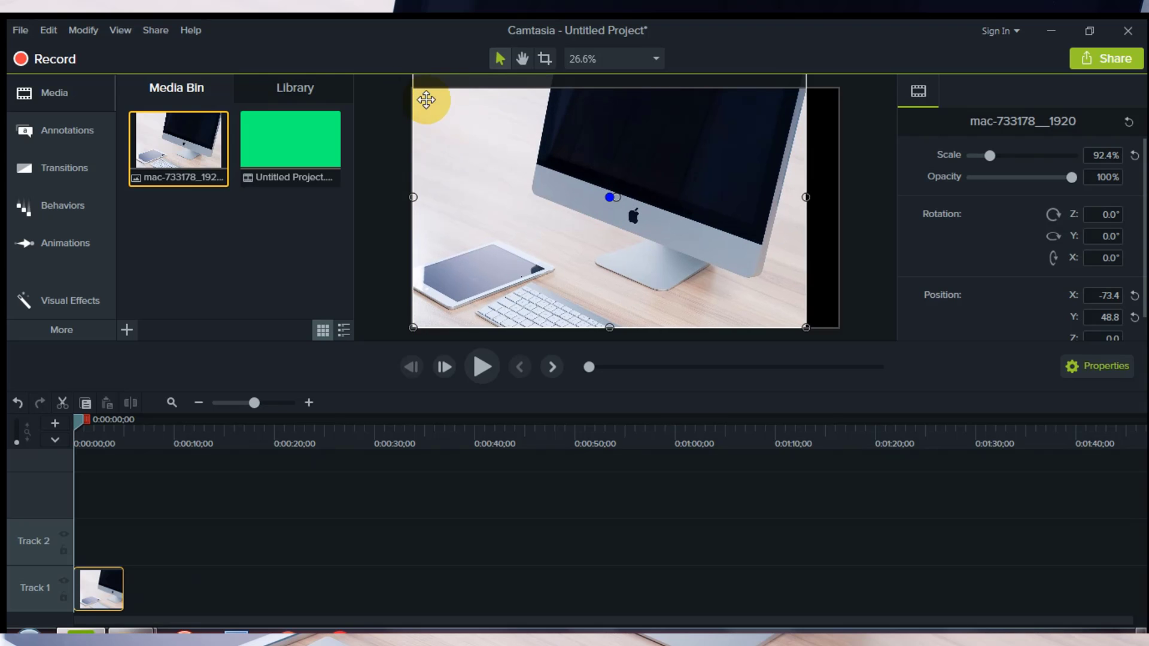
left_click_drag(806, 326, 824, 346)
left_click(720, 518)
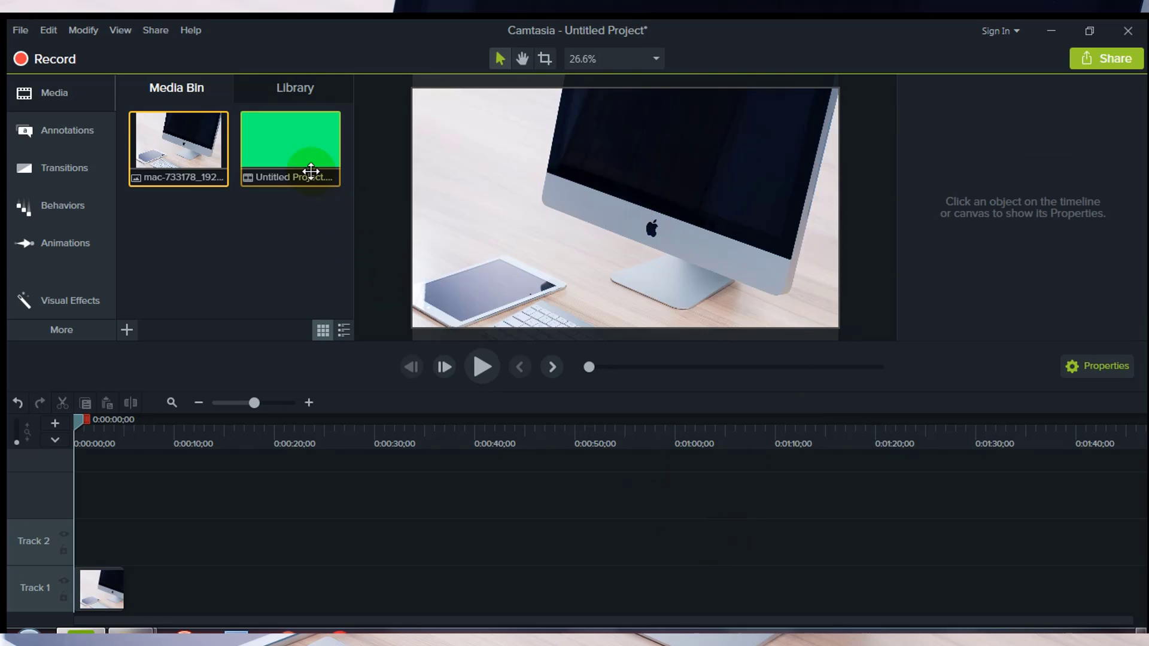
Add the green-screen Untitled Project clip at the start of Track 2 and extend the background image to about 12 seconds.
left_click_drag(254, 403, 271, 403)
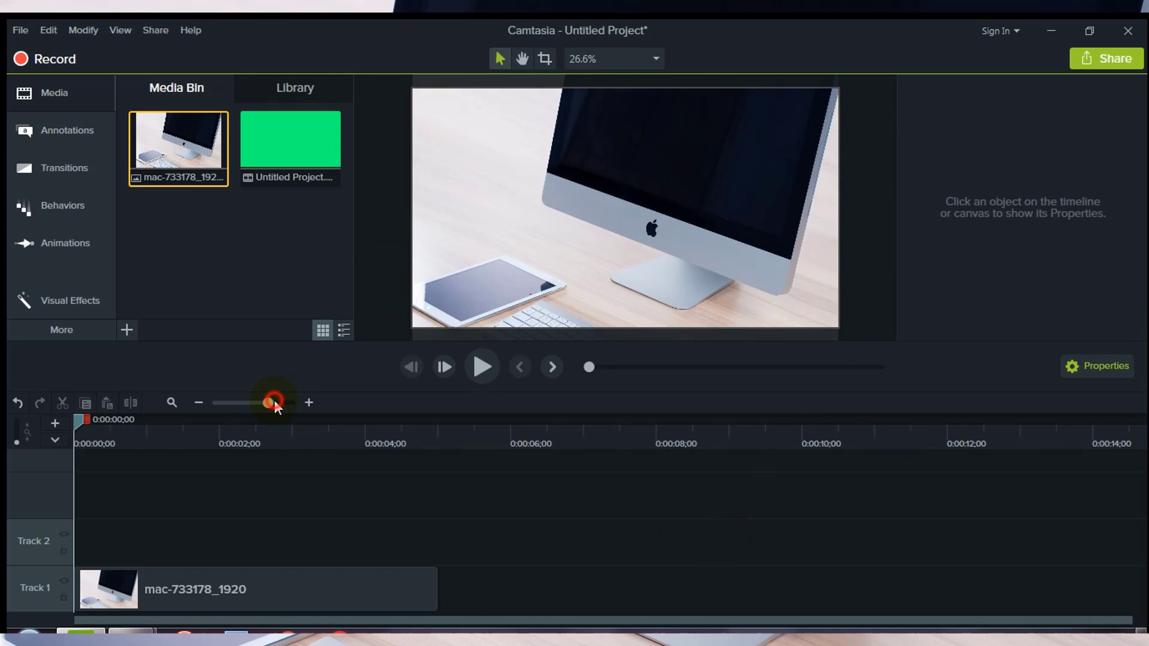
left_click_drag(283, 158, 202, 522)
left_click_drag(435, 530, 185, 561)
left_click(435, 589)
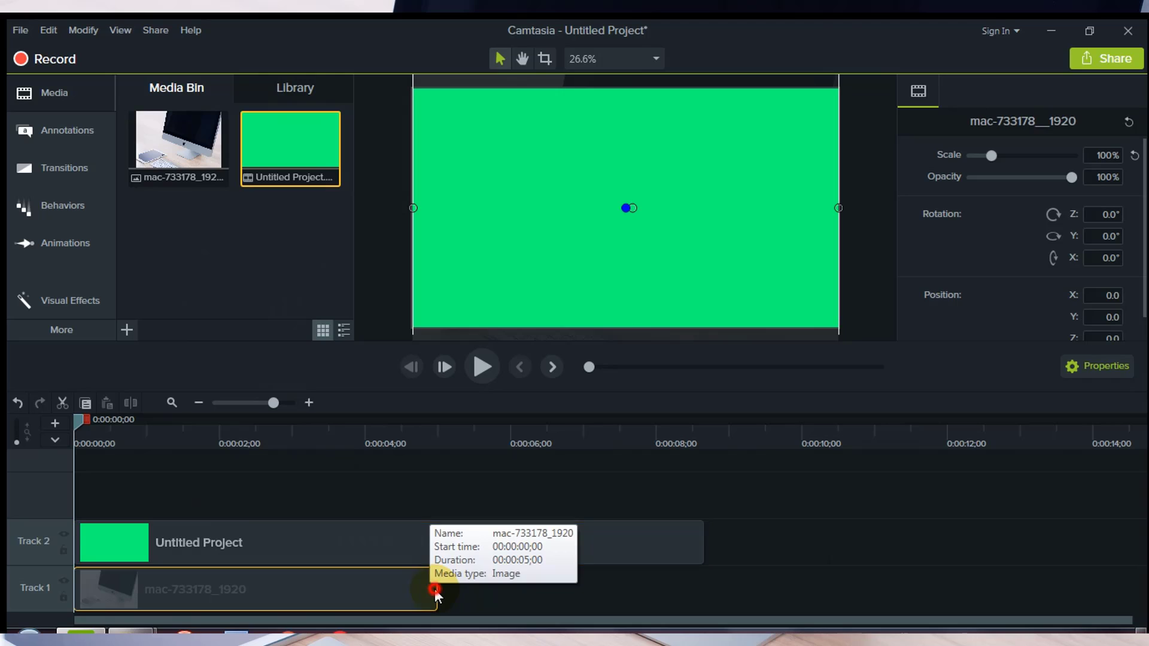
left_click_drag(435, 592, 974, 590)
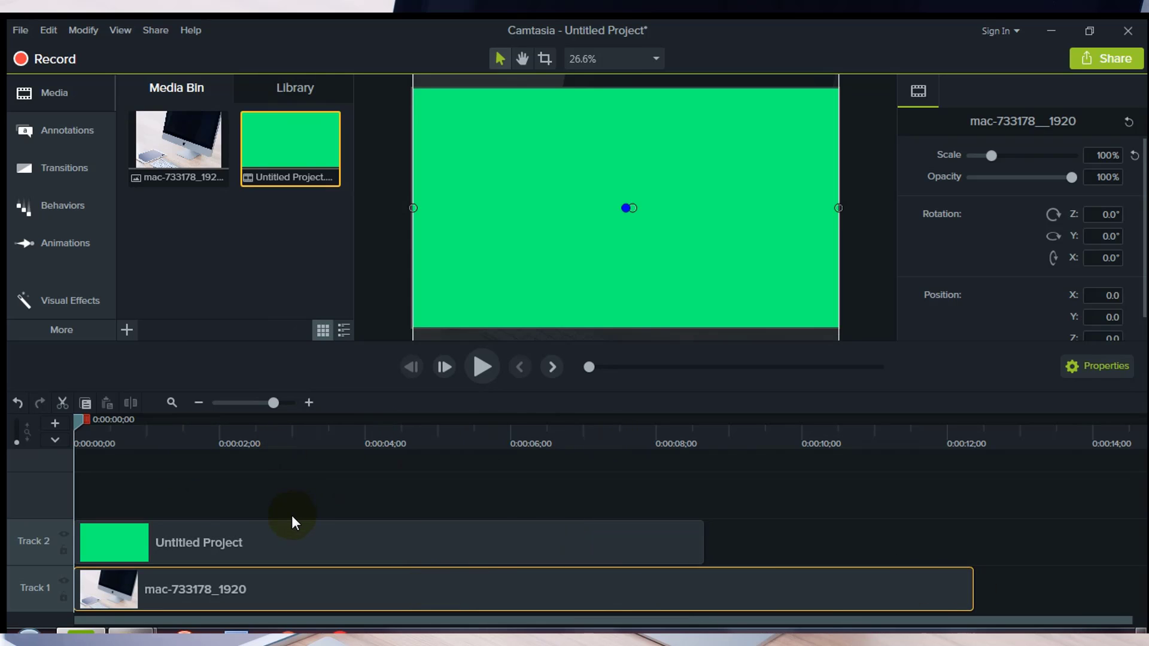
Play until the Facebook lower third is showing and move the green-screen clip up on the canvas to Y 48.9.
key("space")
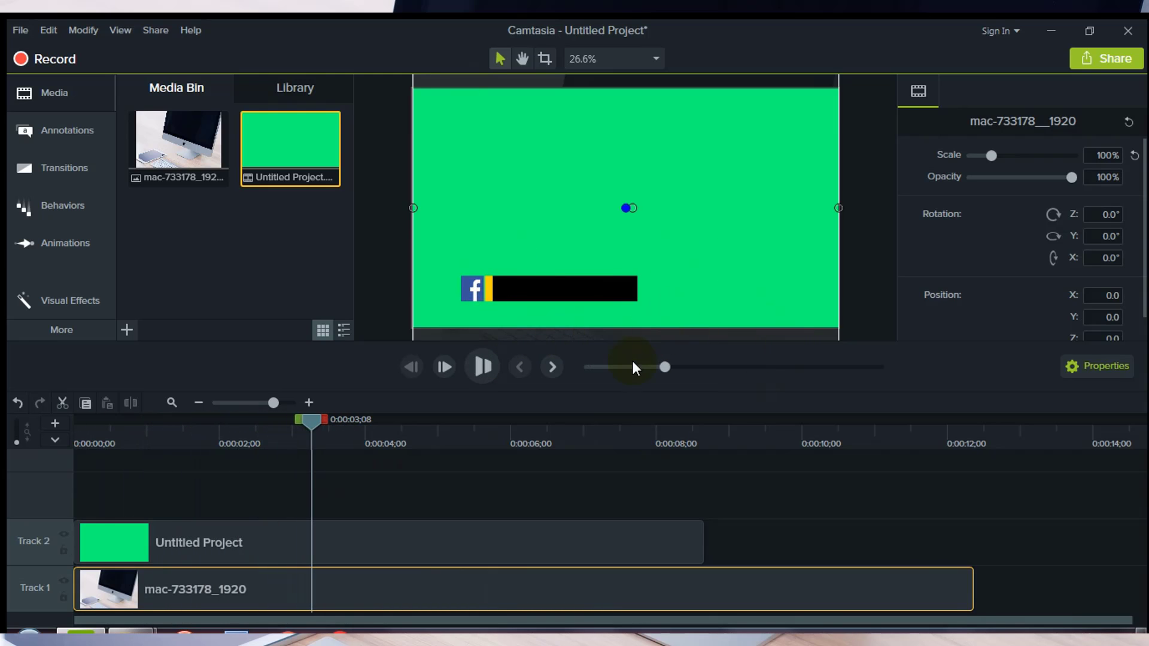
left_click_drag(623, 260, 624, 241)
left_click(675, 477)
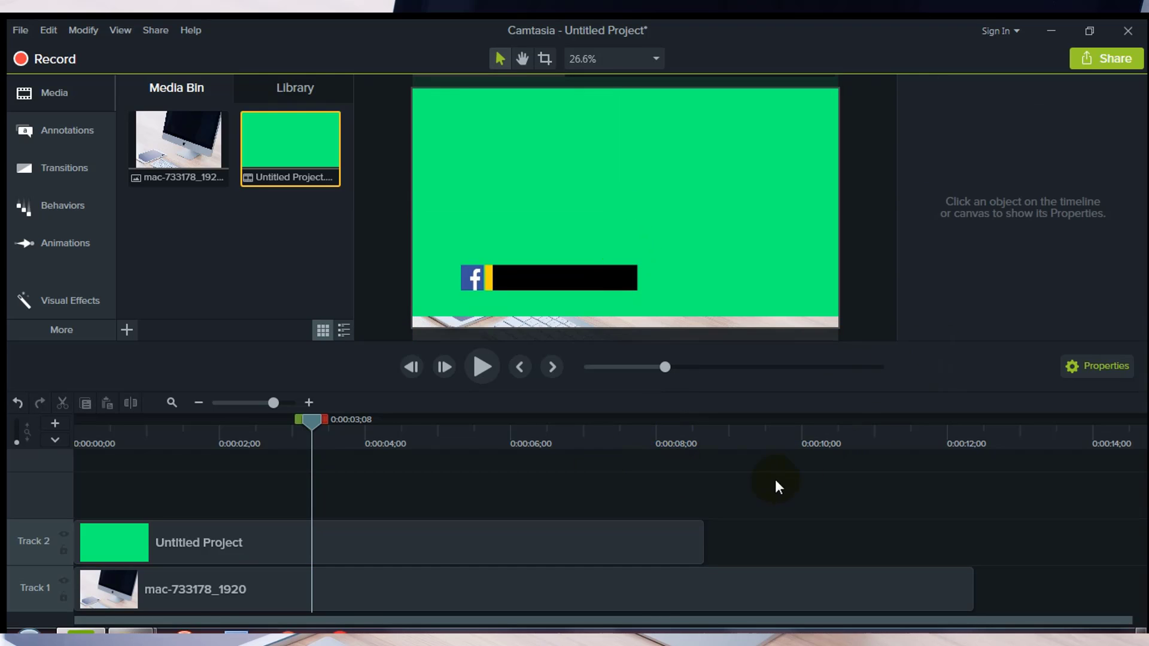
Preview the green-screen lower-third animation from the beginning of the timeline to about 3 seconds.
key("ctrl+Home")
left_click(483, 366)
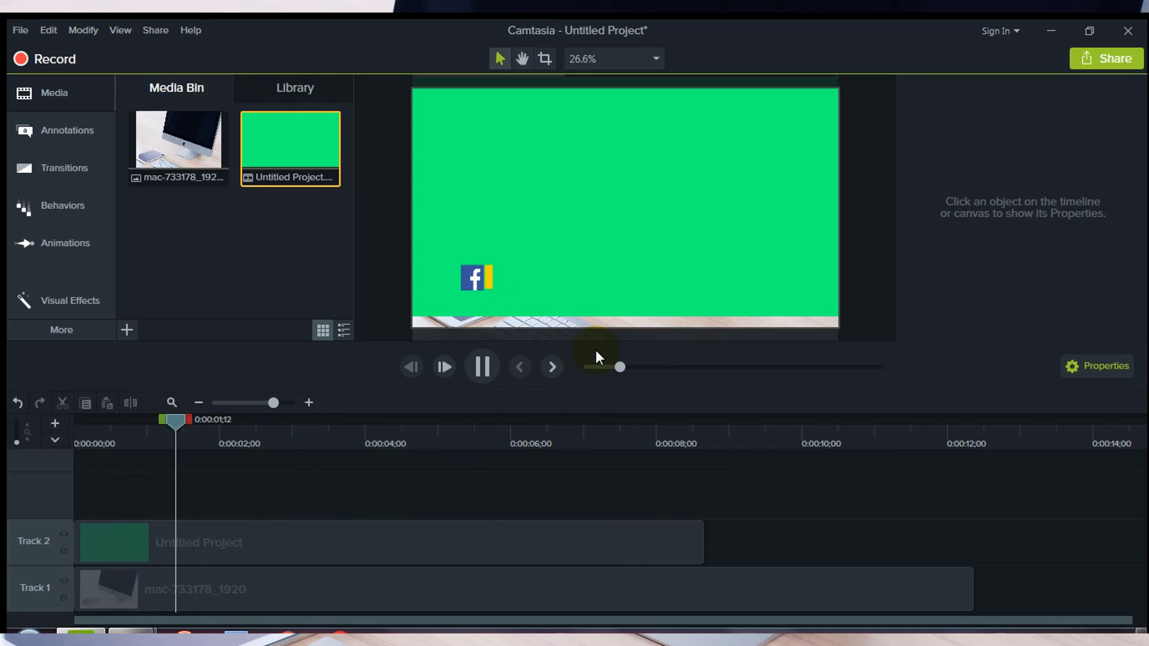
key("space")
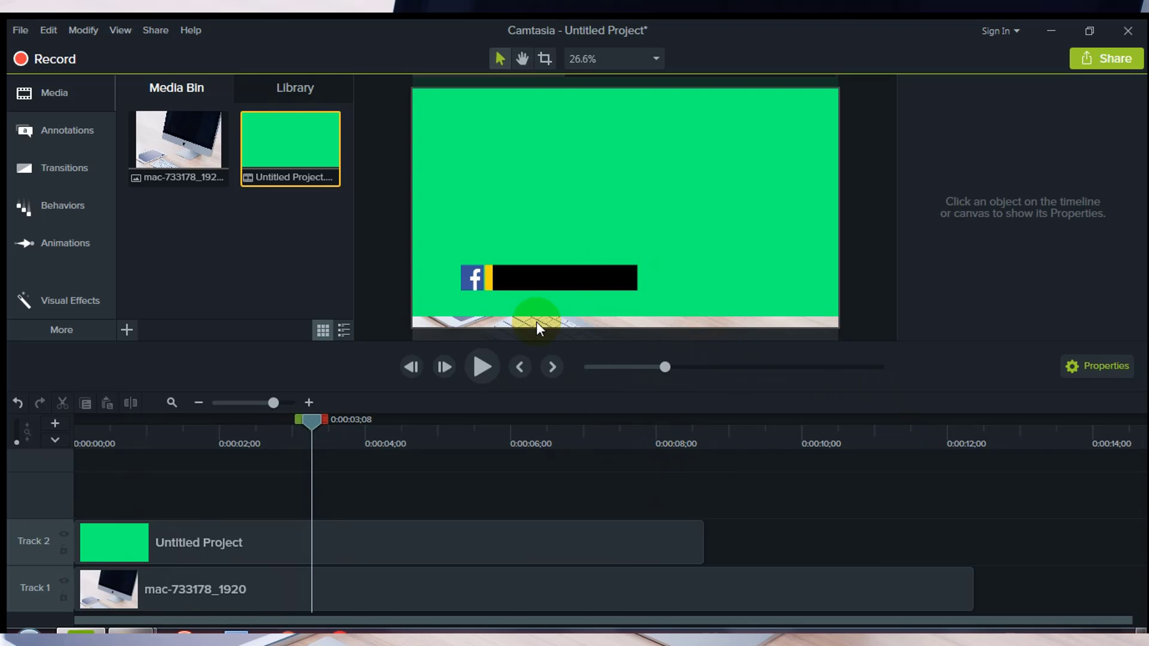
Apply the Remove a Color visual effect to the Untitled Project clip on Track 2.
left_click(356, 536)
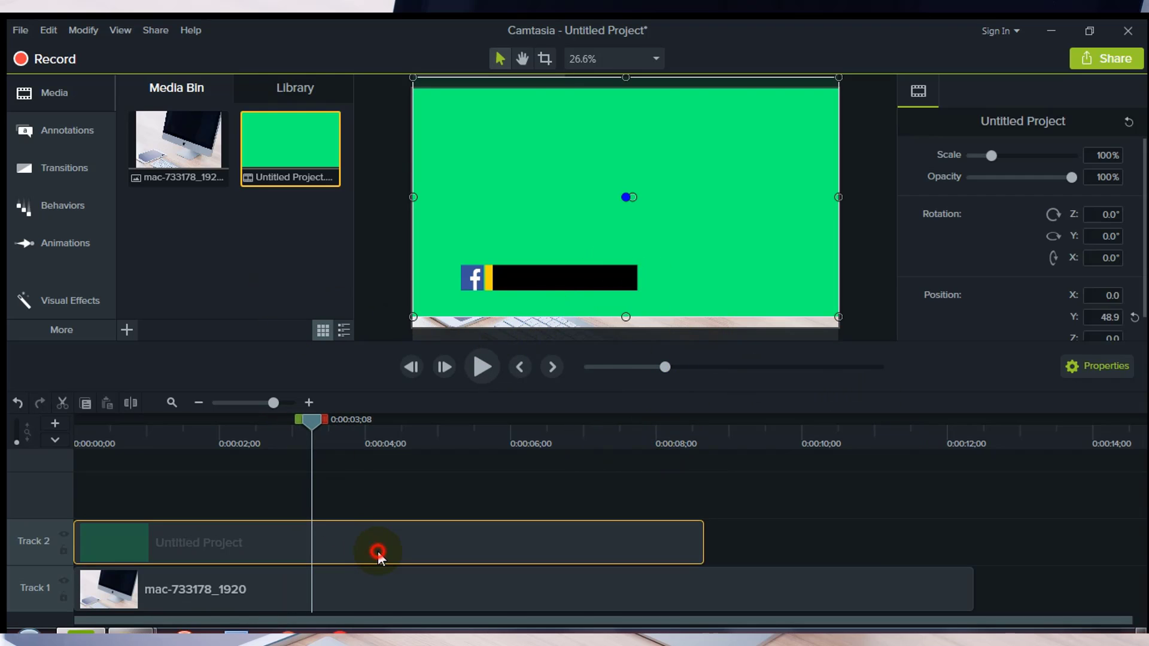
left_click(64, 331)
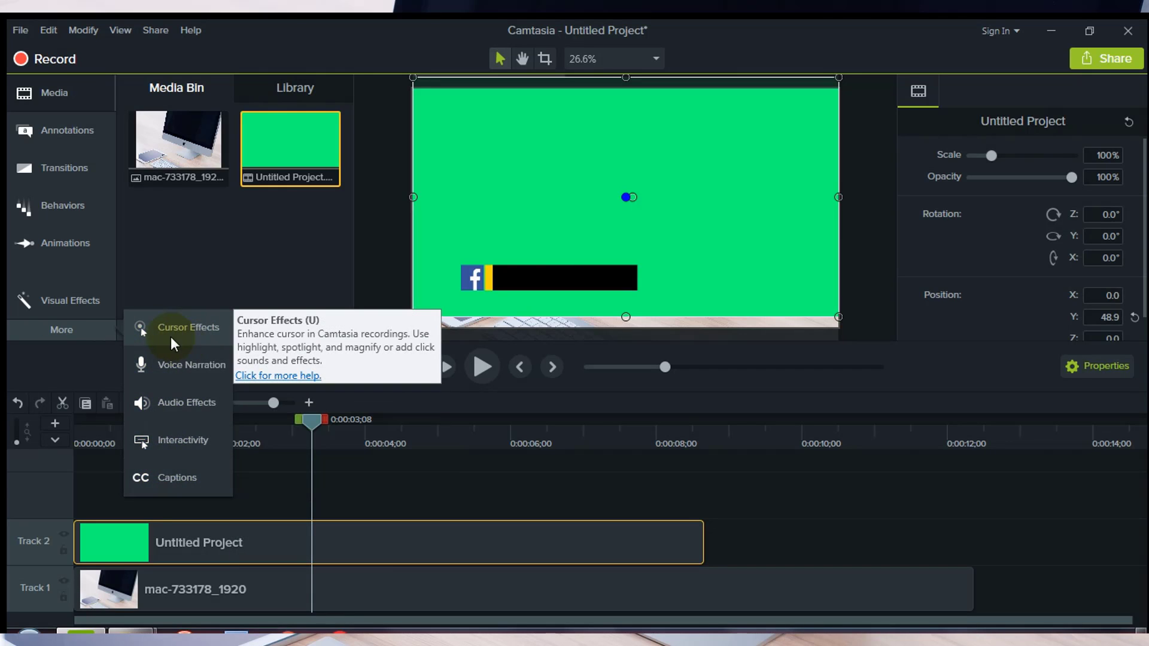
left_click(59, 364)
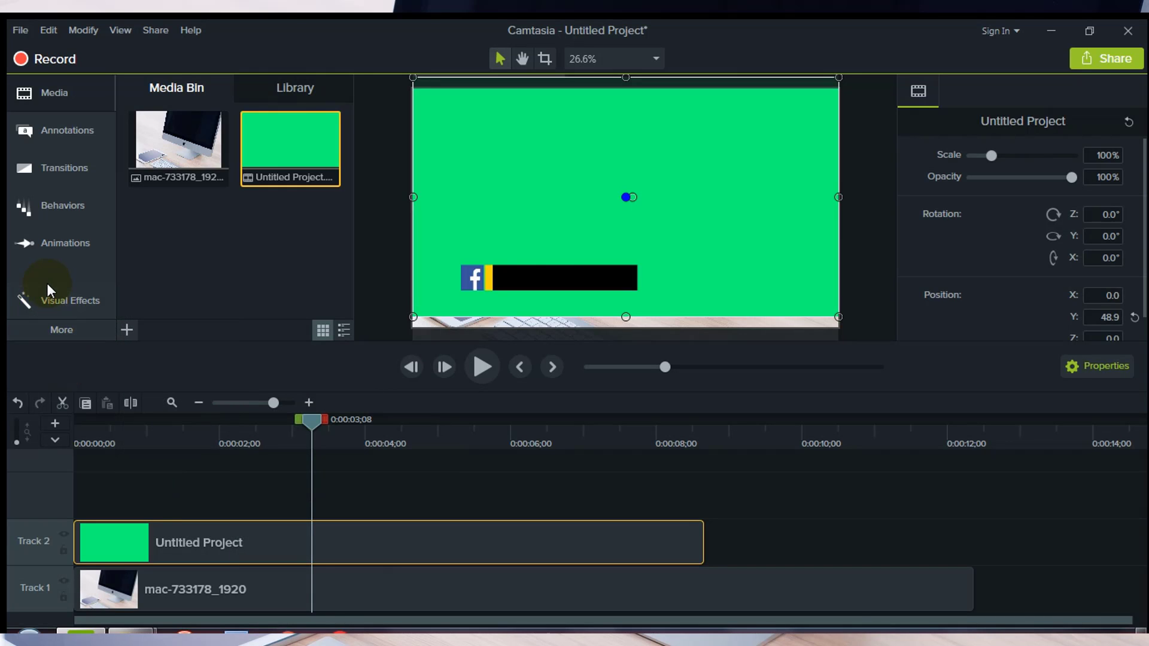
left_click(71, 329)
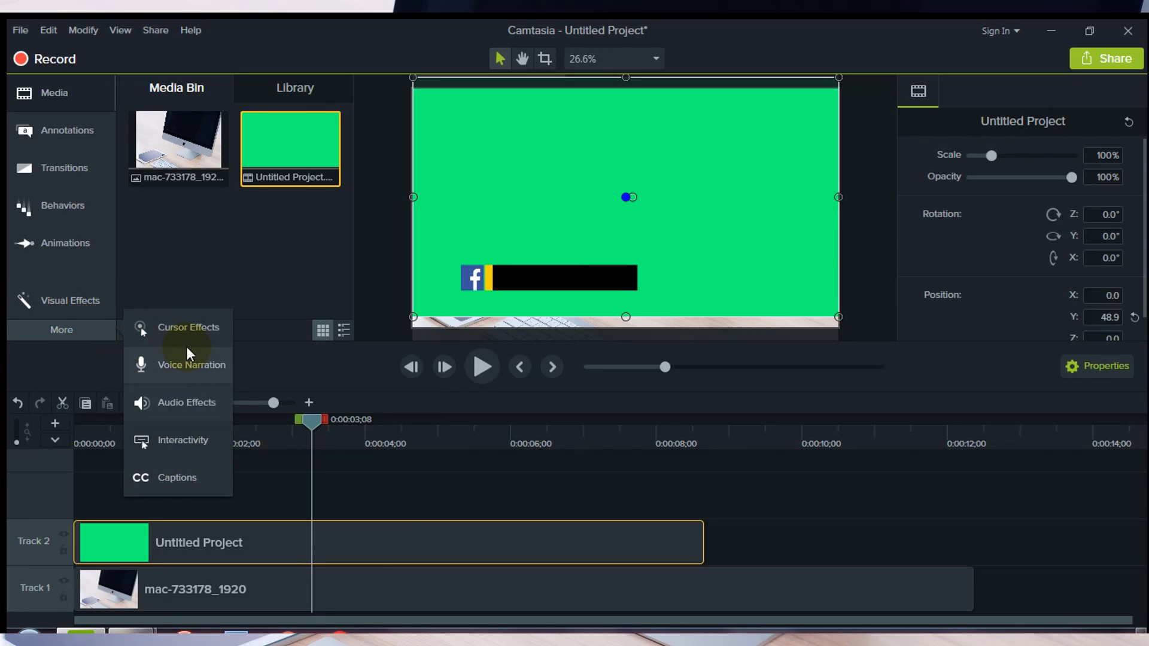
left_click(70, 304)
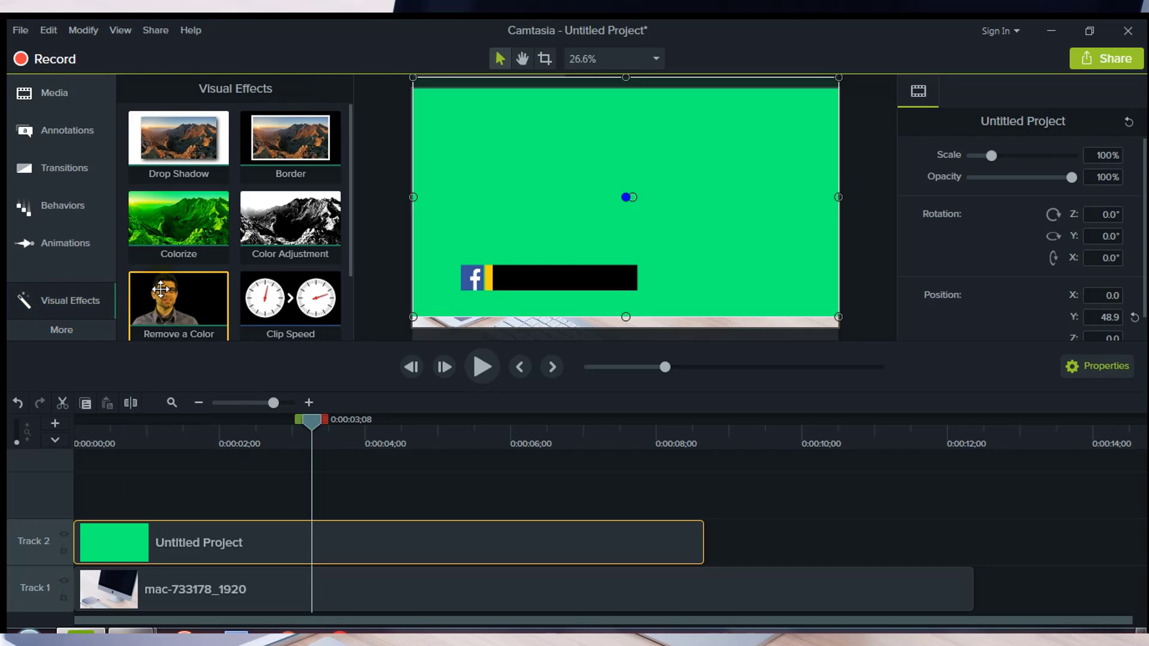
left_click(163, 295)
right_click(163, 295)
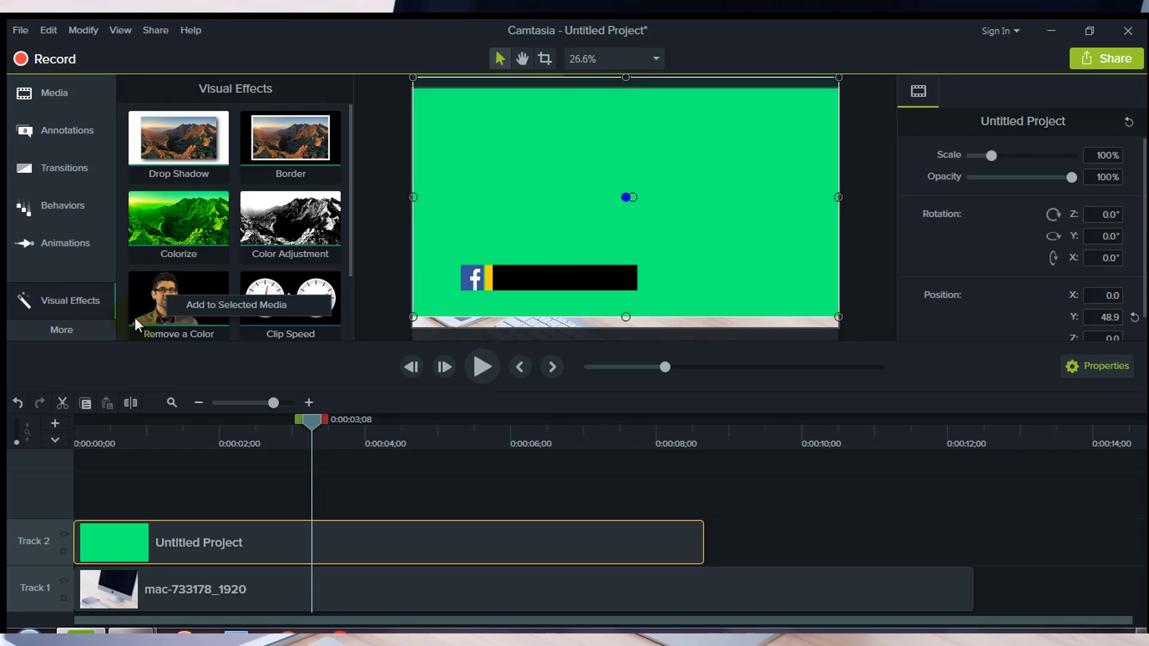
left_click(218, 306)
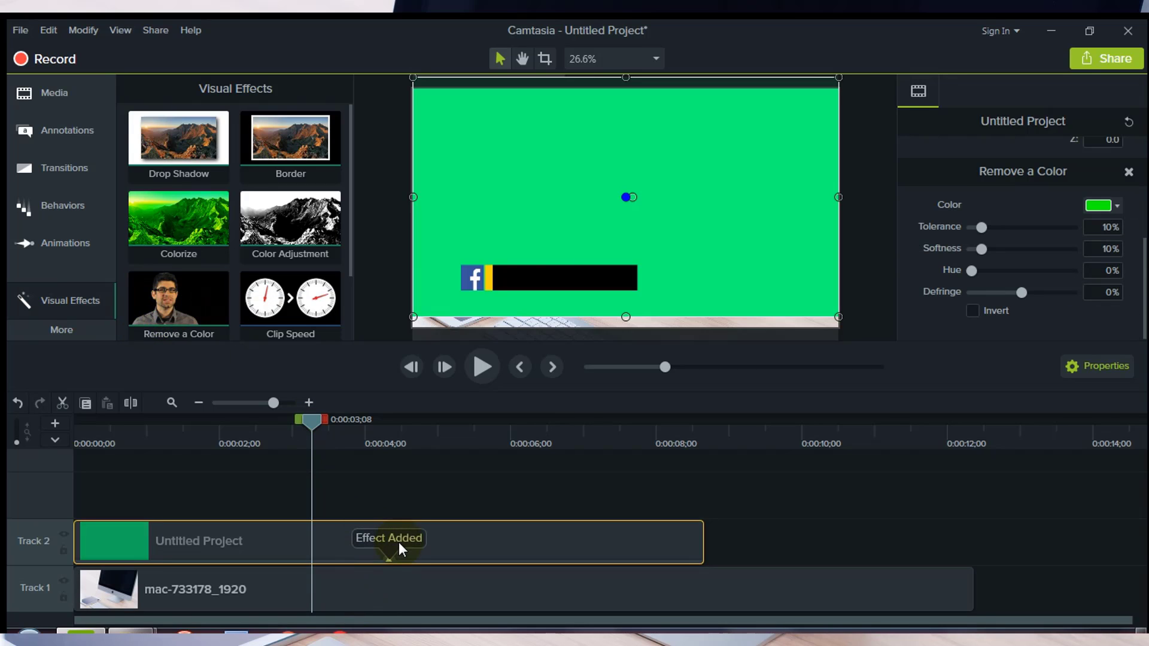
Sample the clip's green background on the canvas as the color to remove and set the tolerance to 37%.
left_click(1118, 207)
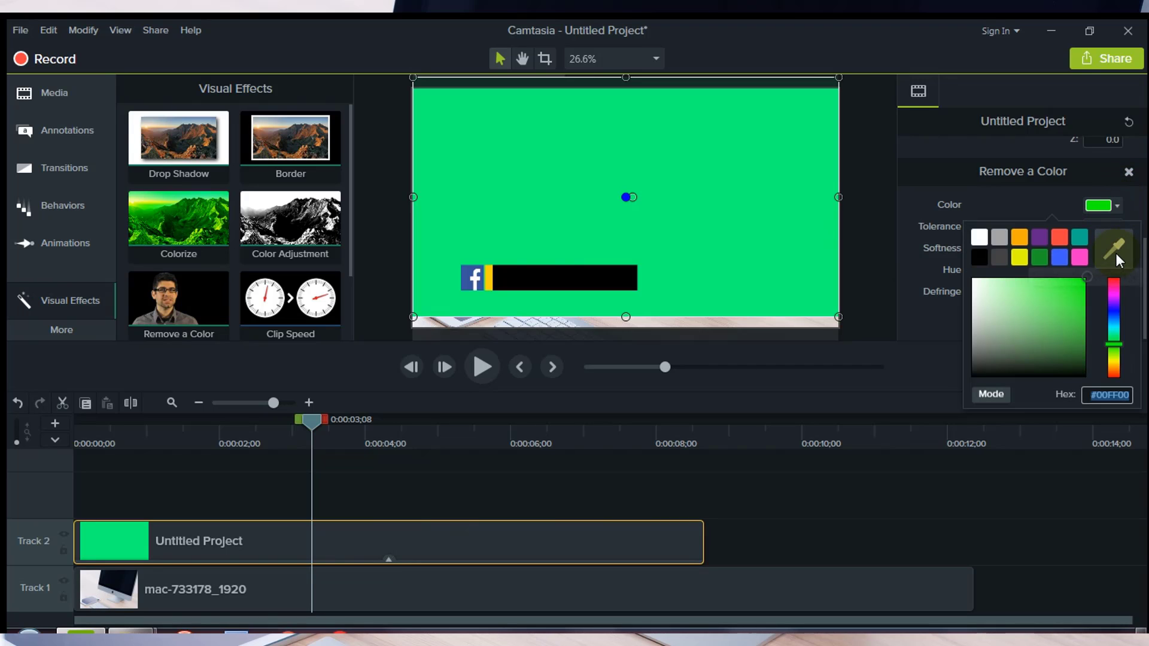
left_click(1118, 258)
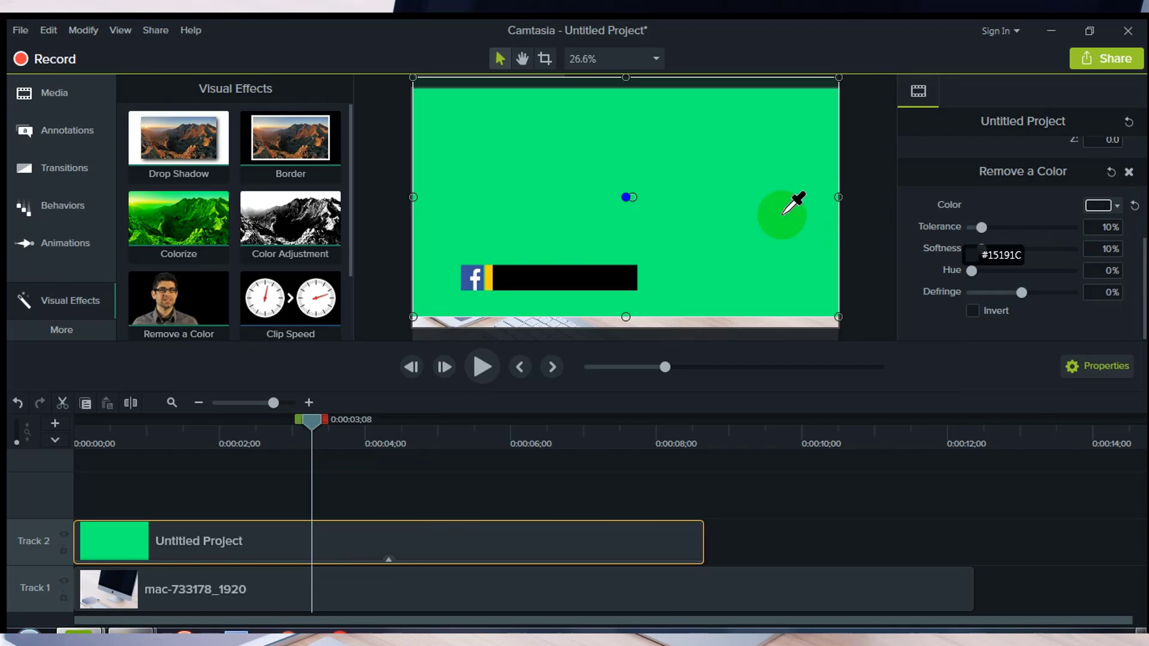
left_click(711, 197)
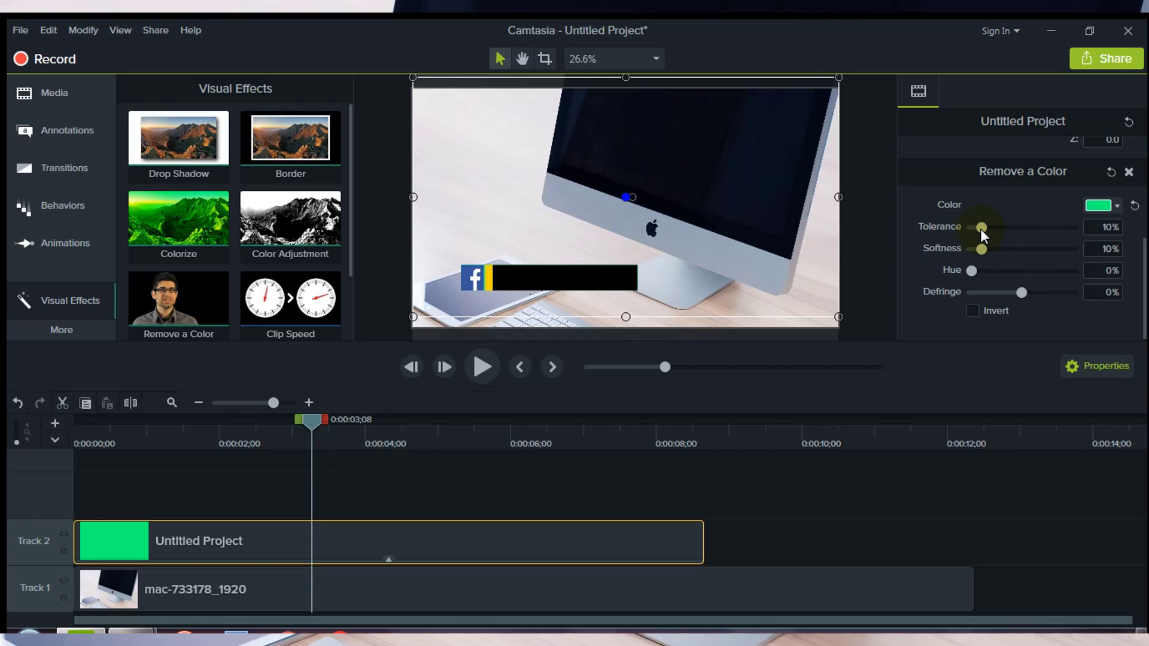
left_click_drag(981, 228, 976, 227)
left_click_drag(976, 229, 1010, 230)
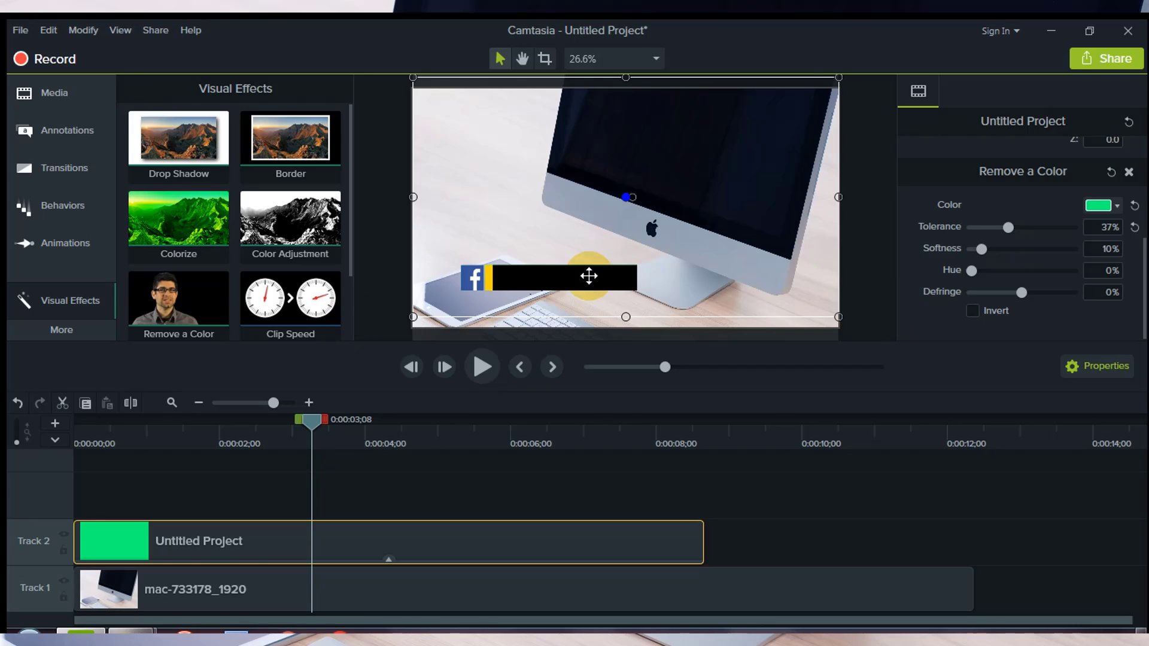
Raise the Remove a Color tolerance to 51% with Track 1 hidden, and show Track 1 again.
left_click(789, 595)
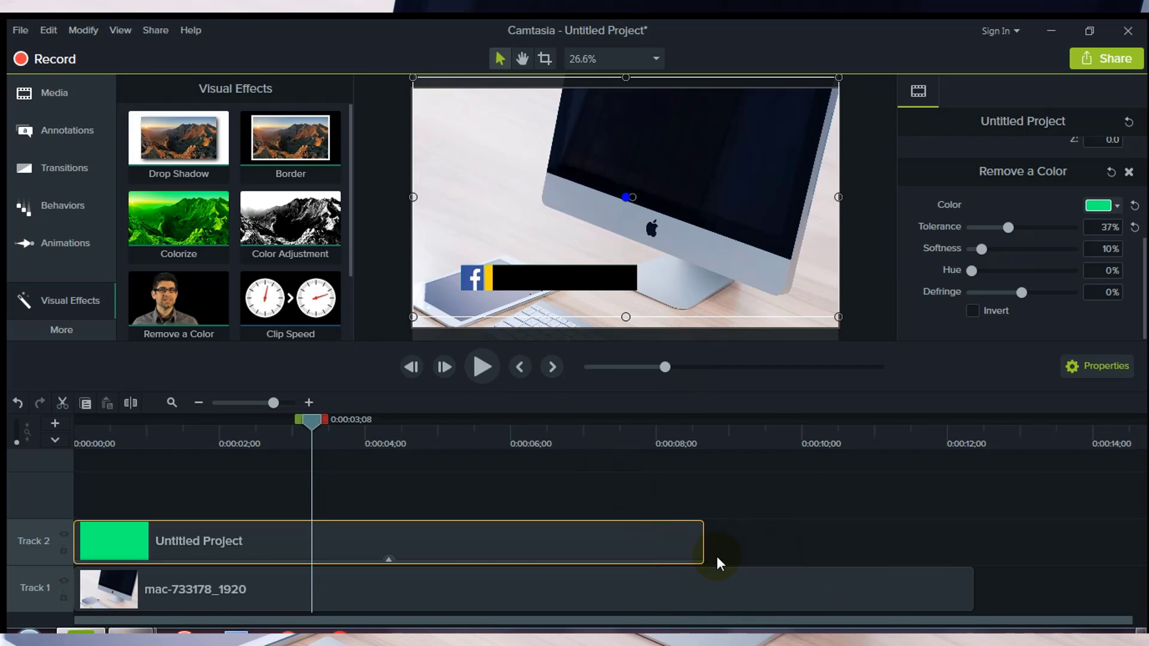
left_click(64, 581)
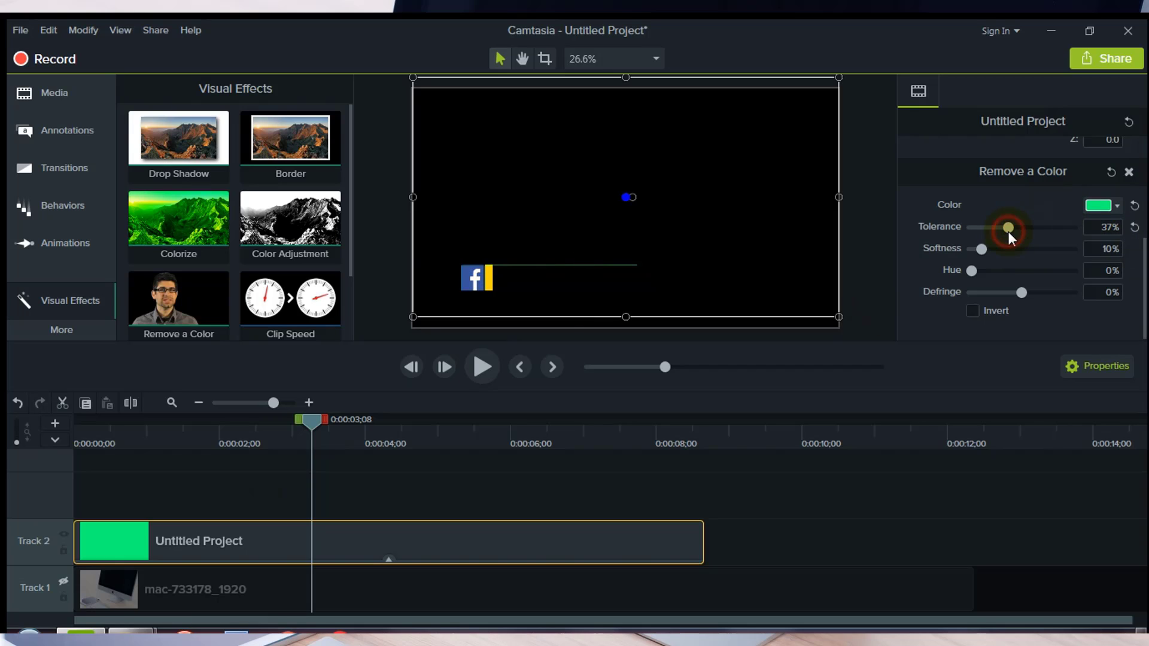
left_click_drag(1008, 231, 1029, 229)
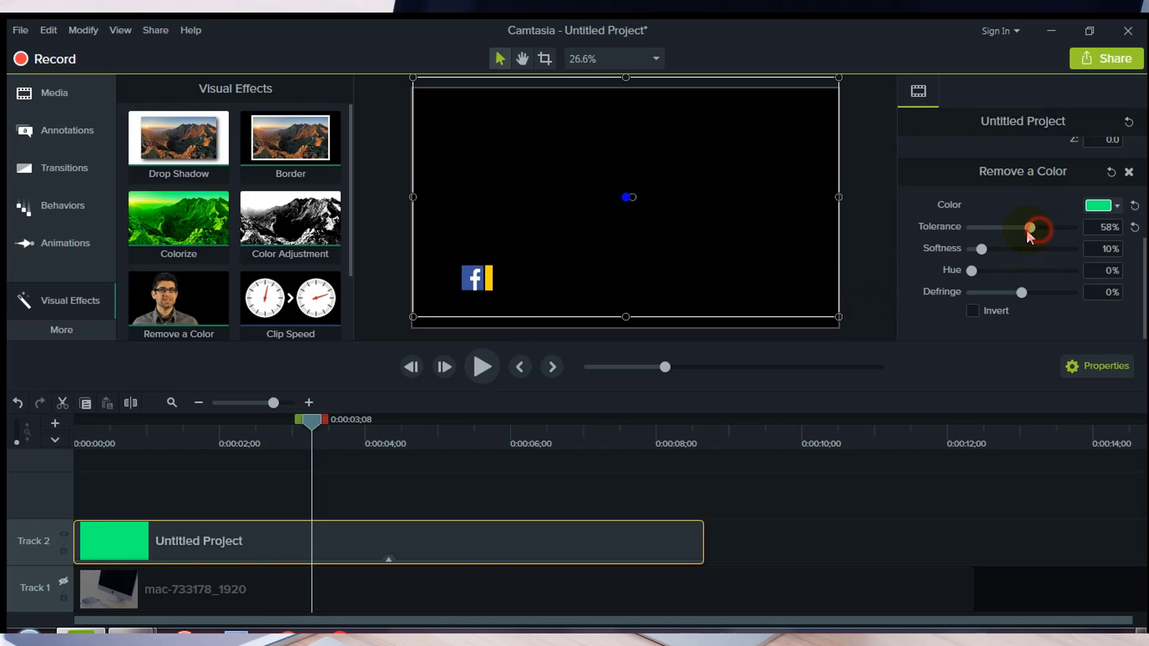
left_click_drag(1027, 232, 1023, 231)
left_click(62, 581)
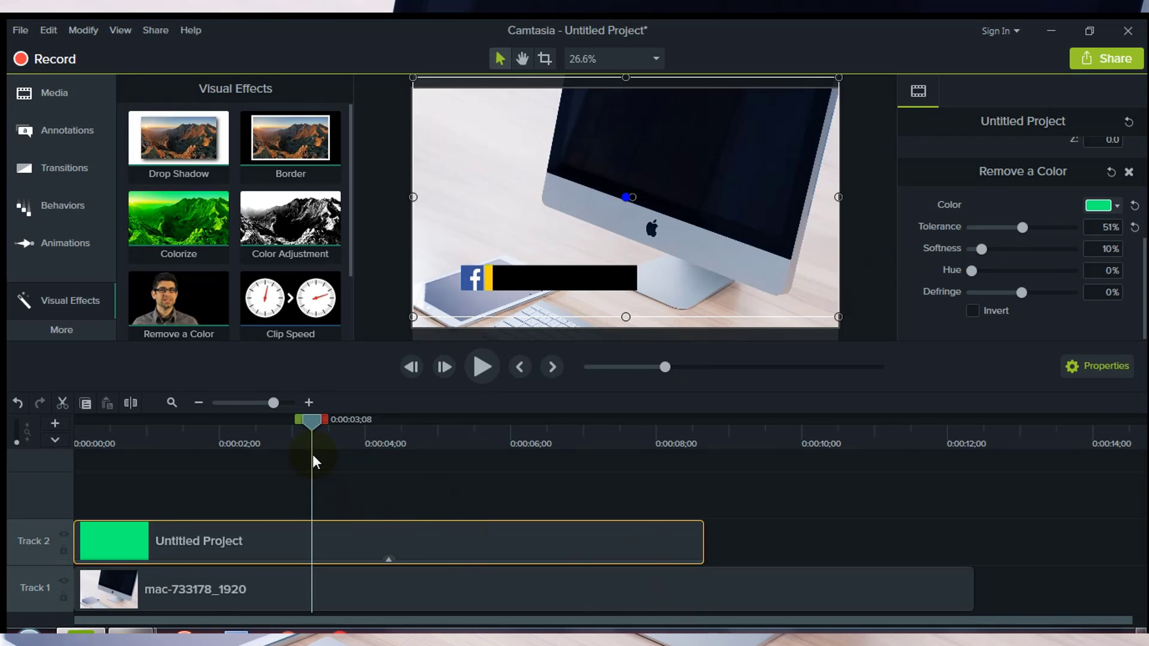
Play the composite from the beginning to about 7 seconds to check the keyed lower third over the background image.
key("ctrl+Home")
key("space")
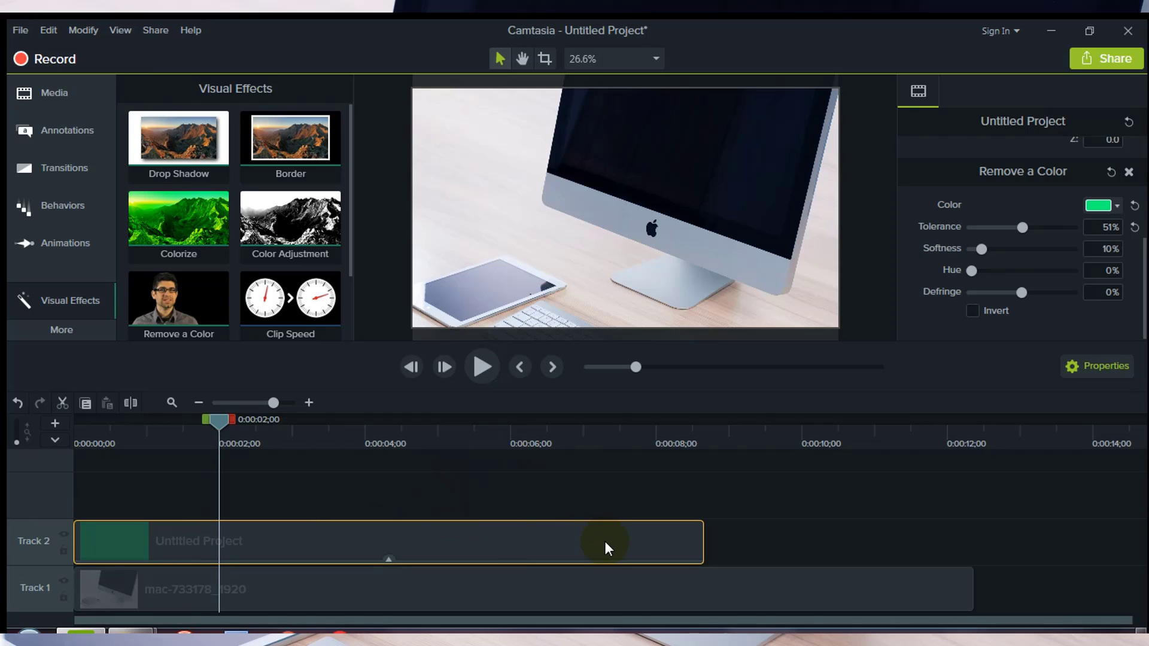
key("space")
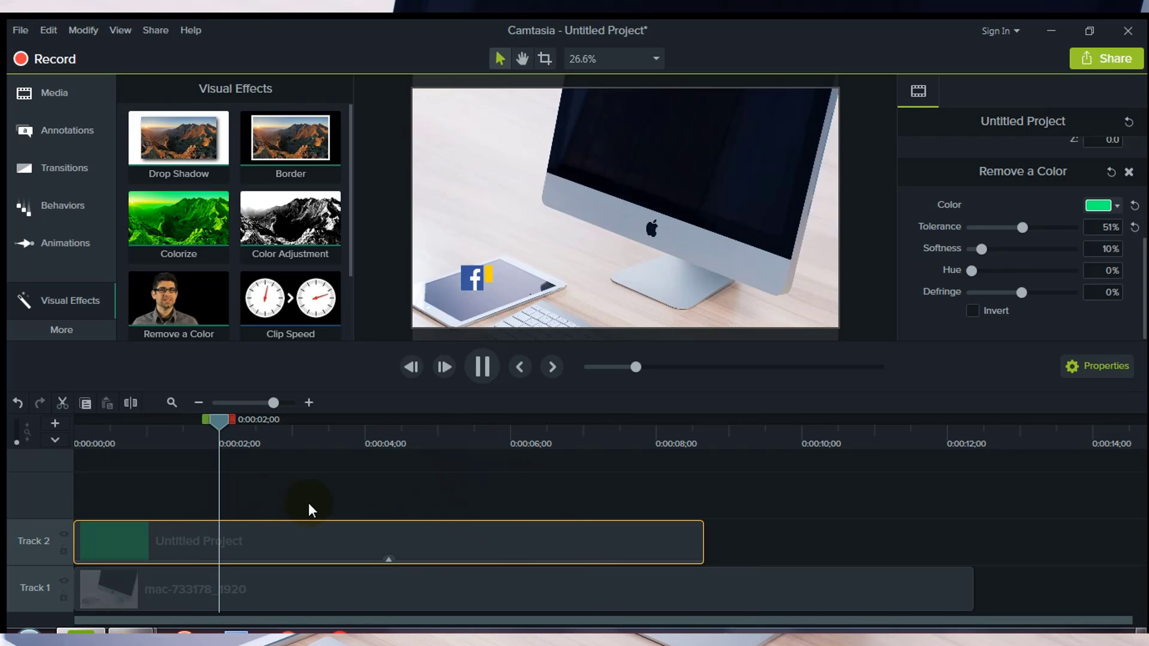
key("space")
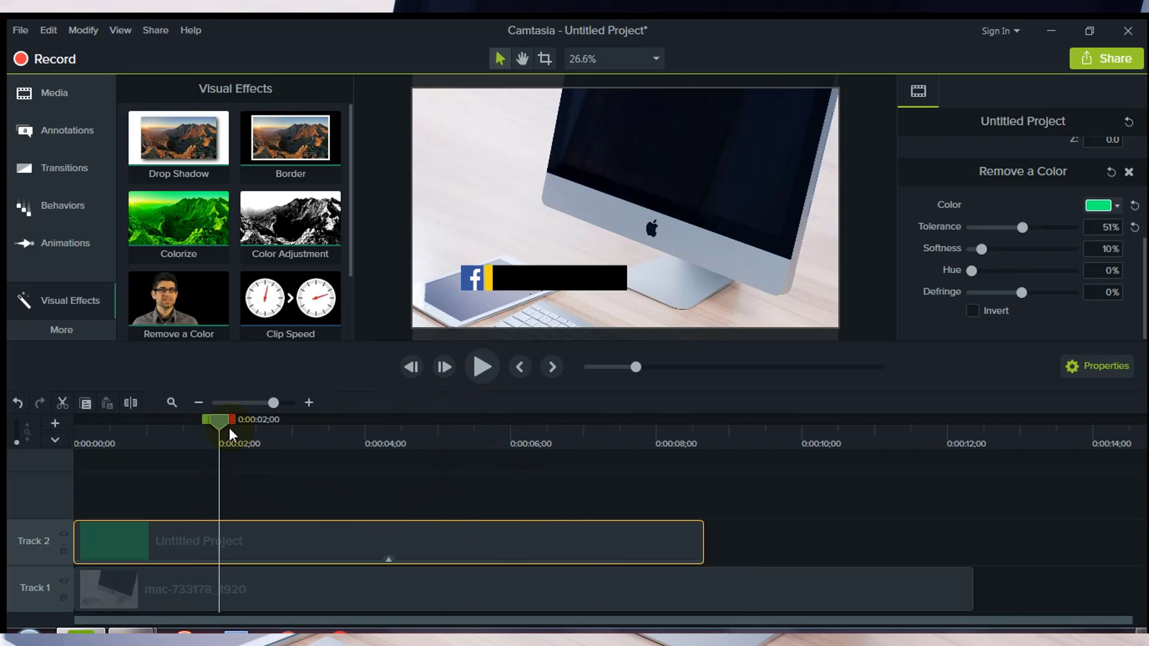
left_click(480, 368)
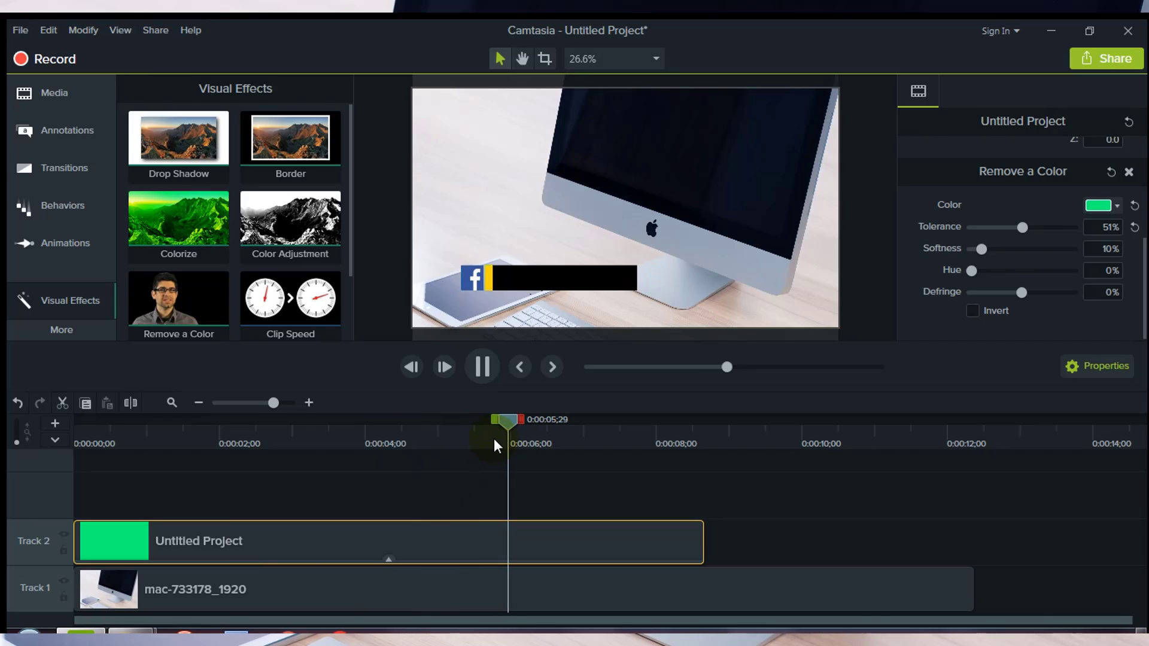
key("space")
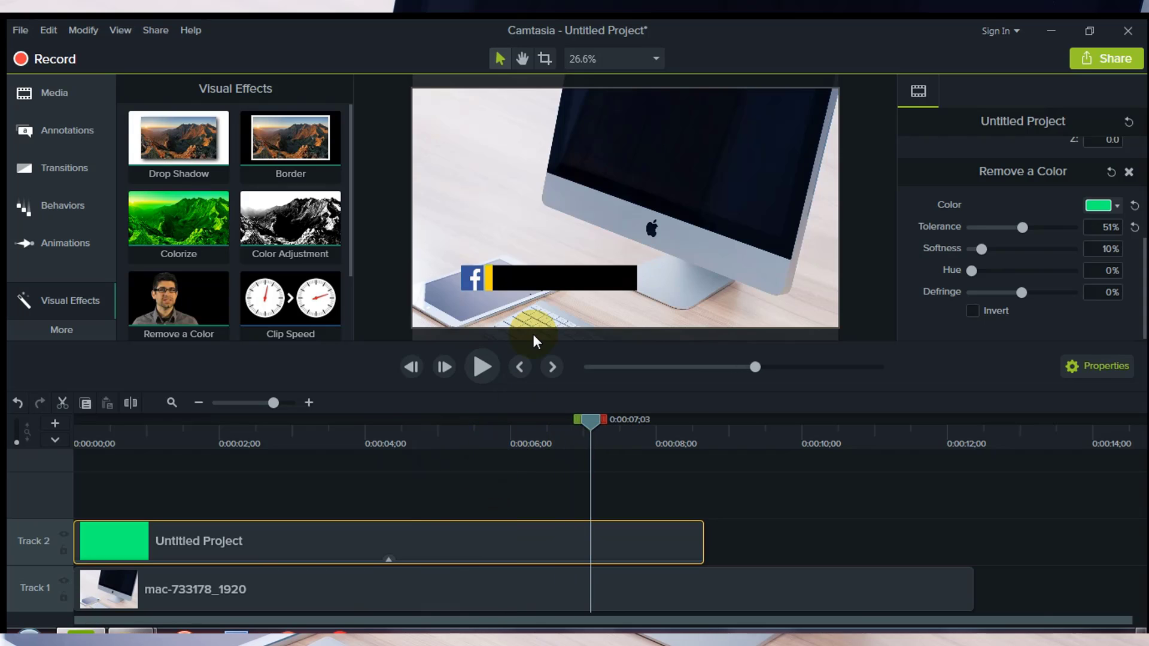
left_click(537, 291)
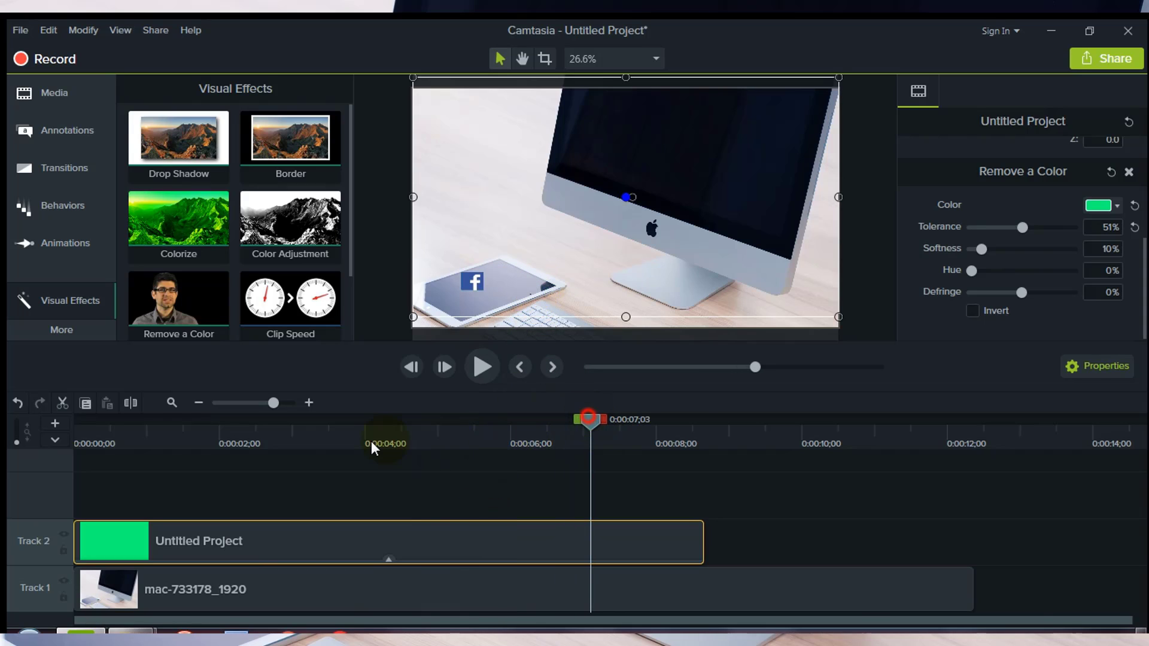
Replay the keyed animation from the start, return to about 1 second and advance by frames to examine the Facebook logo's entrance.
left_click_drag(371, 441, 75, 446)
key("space")
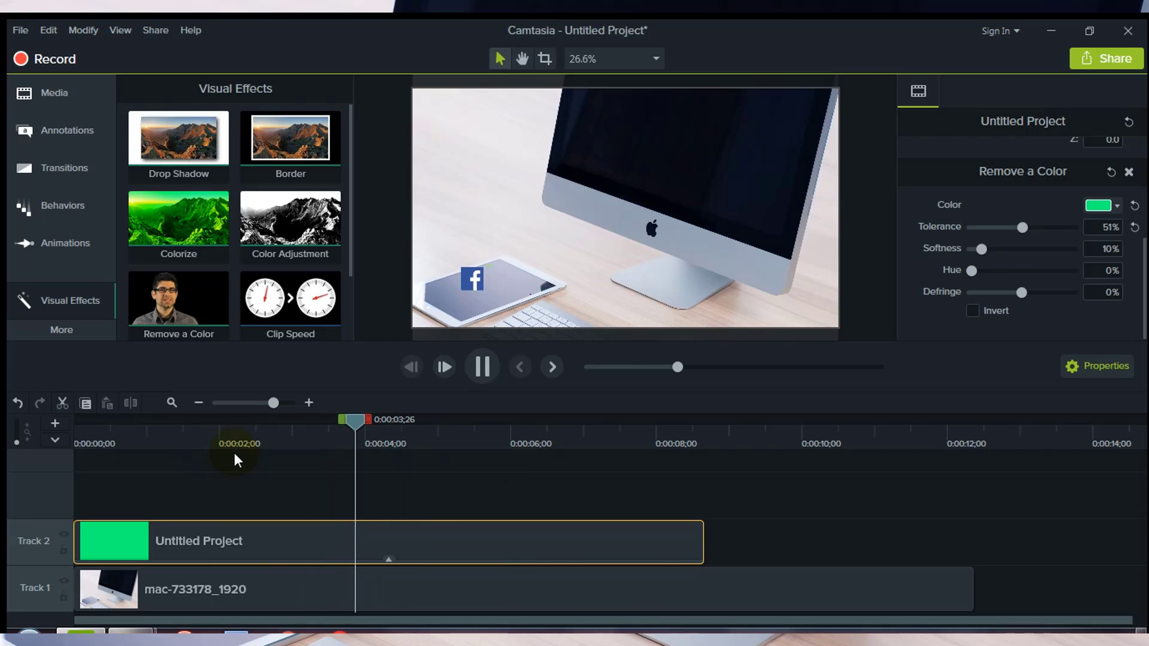
key("space")
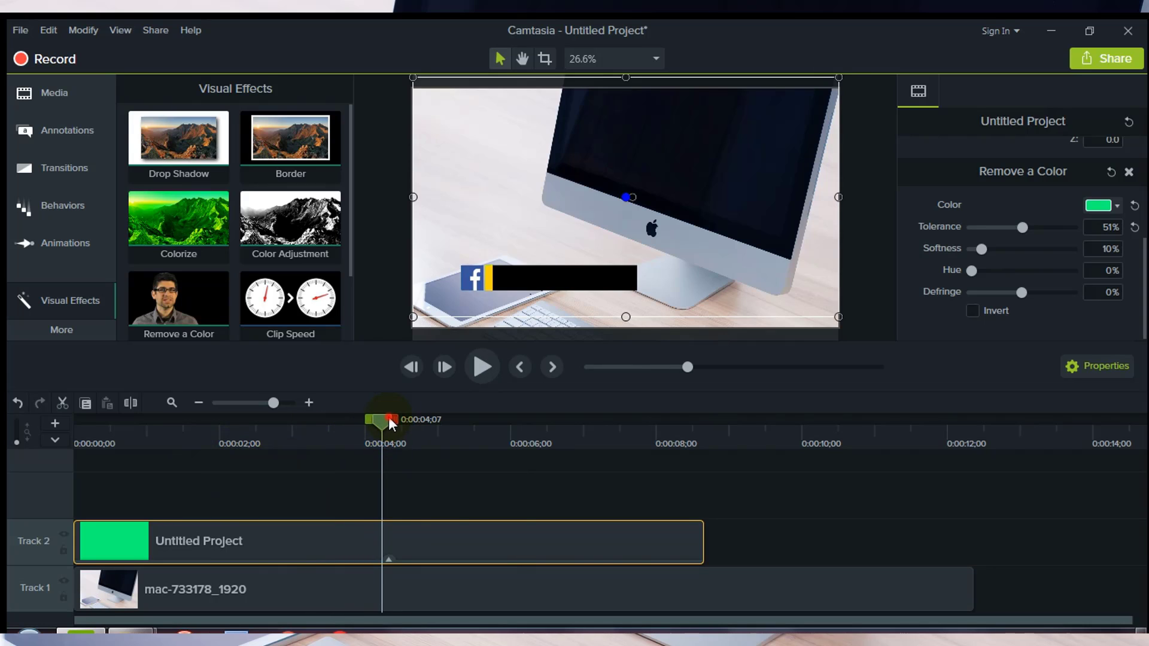
left_click_drag(389, 416, 152, 444)
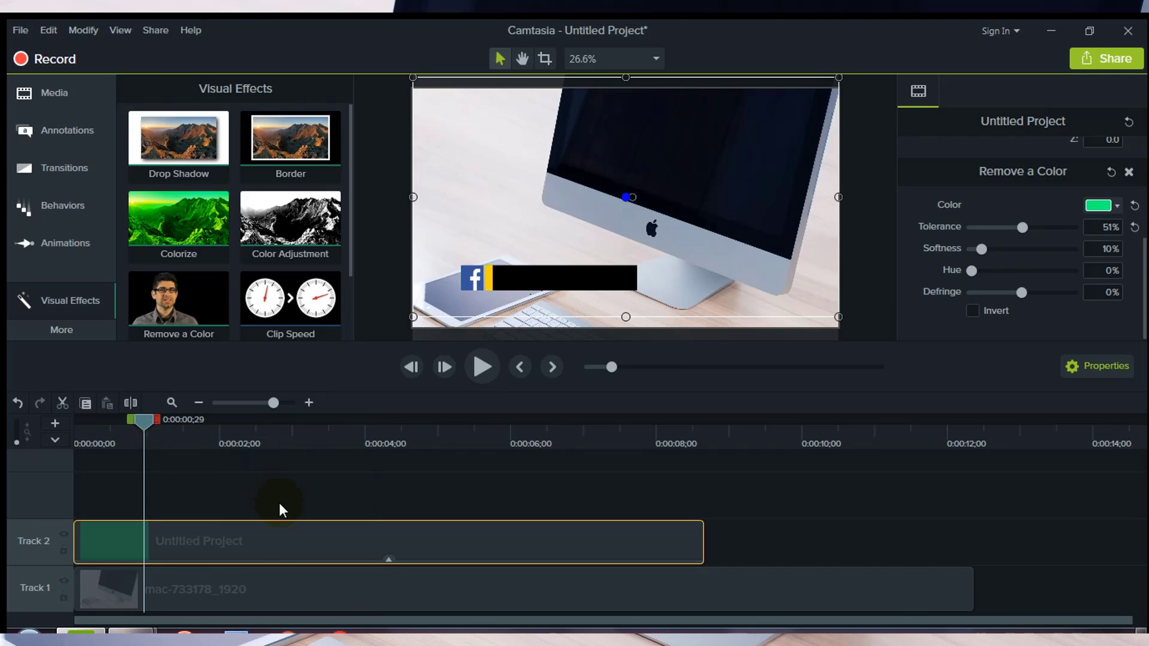
left_click(443, 367)
left_click(442, 367)
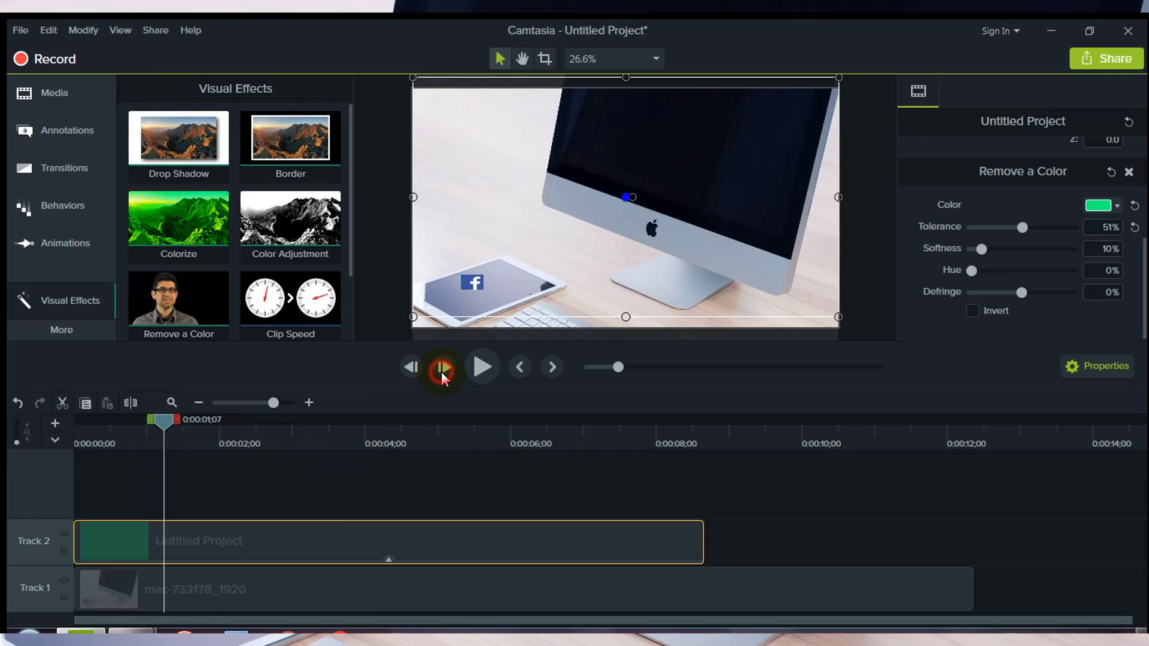
Advance the playhead frame by frame to 0:00:02;07 and lower the clip's Remove a Color tolerance to 18%.
left_click(442, 367)
left_click(442, 368)
left_click(442, 367)
left_click(442, 367)
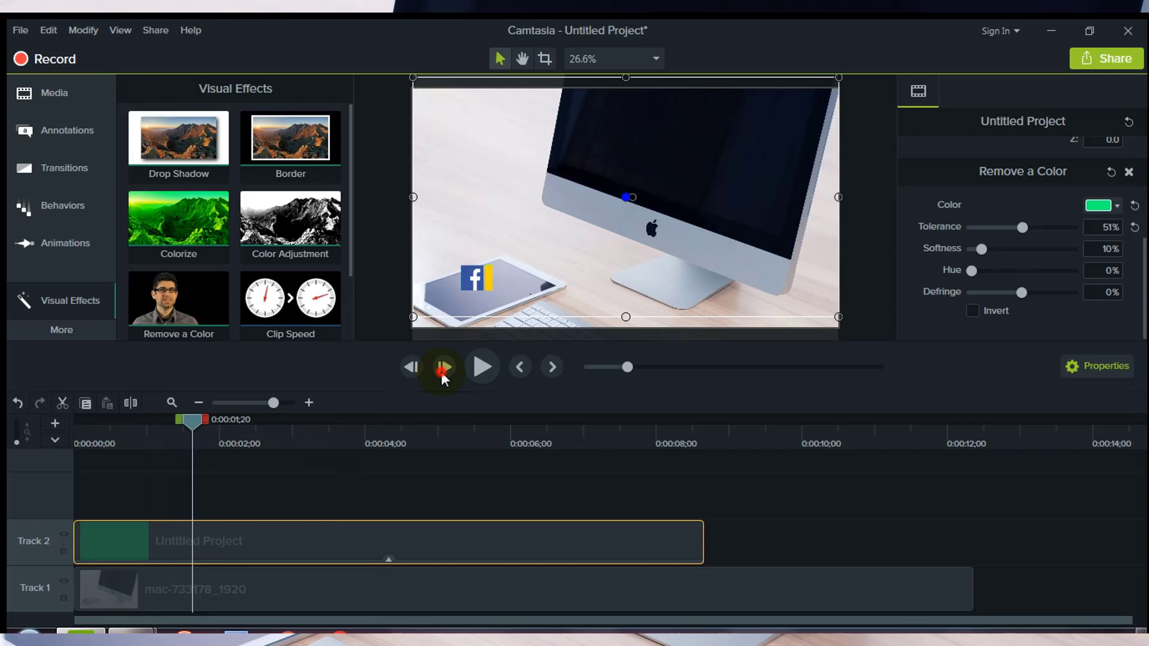
left_click(442, 368)
left_click(442, 367)
left_click(442, 367)
left_click(442, 368)
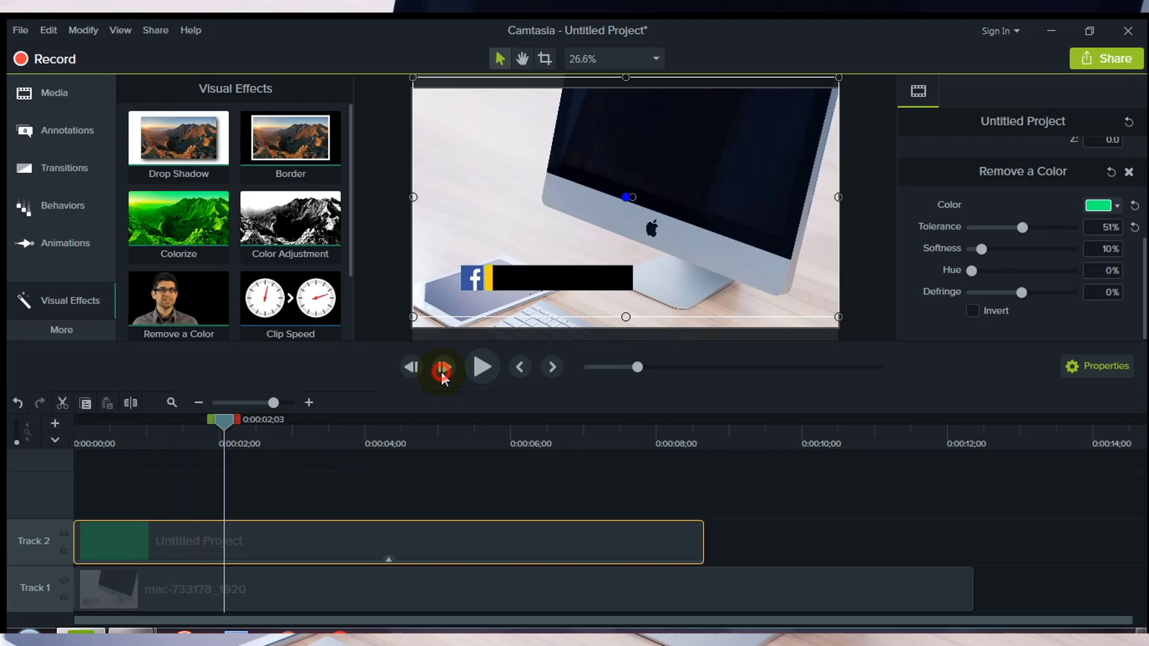
left_click(442, 367)
left_click(443, 369)
left_click(442, 369)
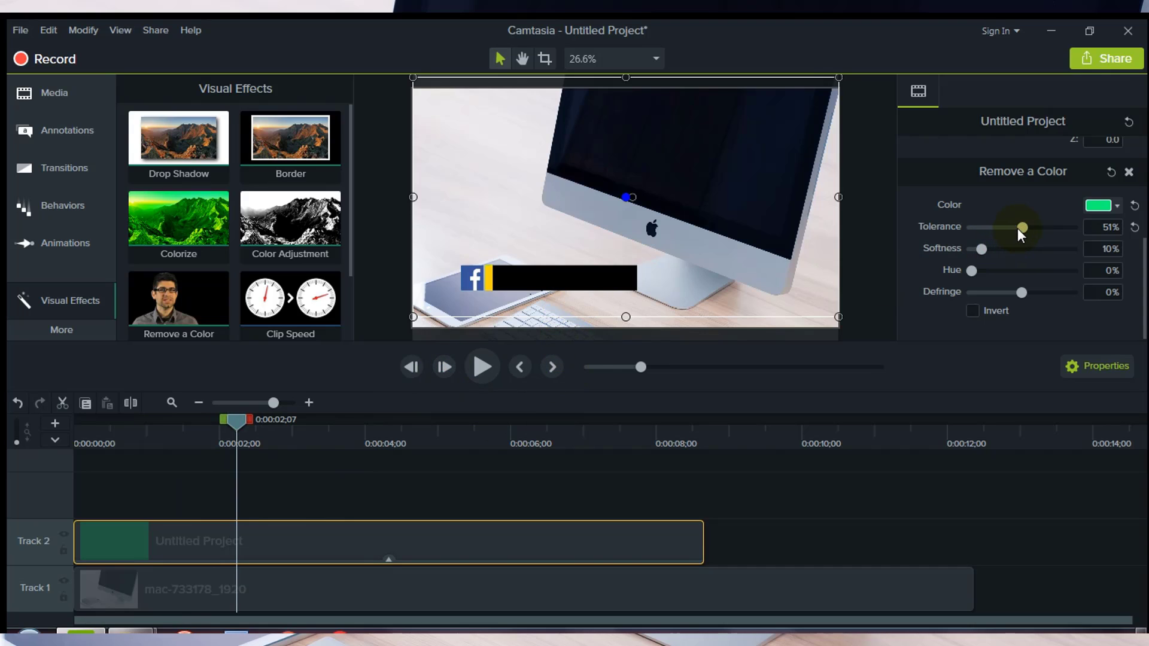
left_click_drag(1018, 229, 986, 233)
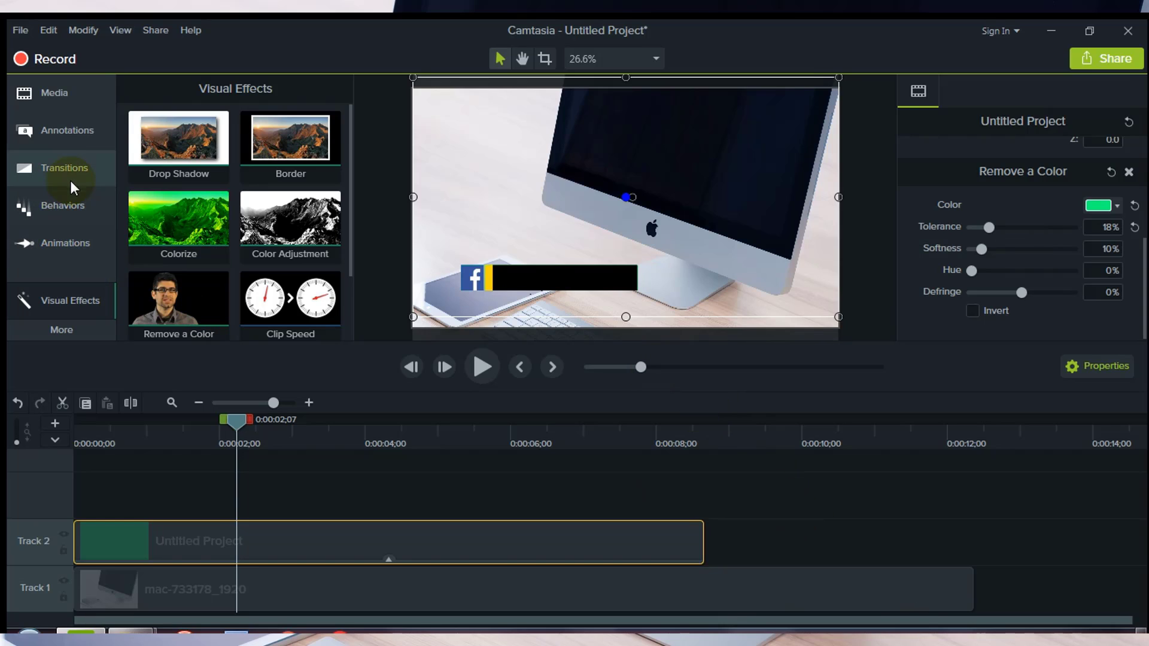
Add a plain text callout on a new track at the playhead and place it over the lower third's black bar.
left_click(73, 130)
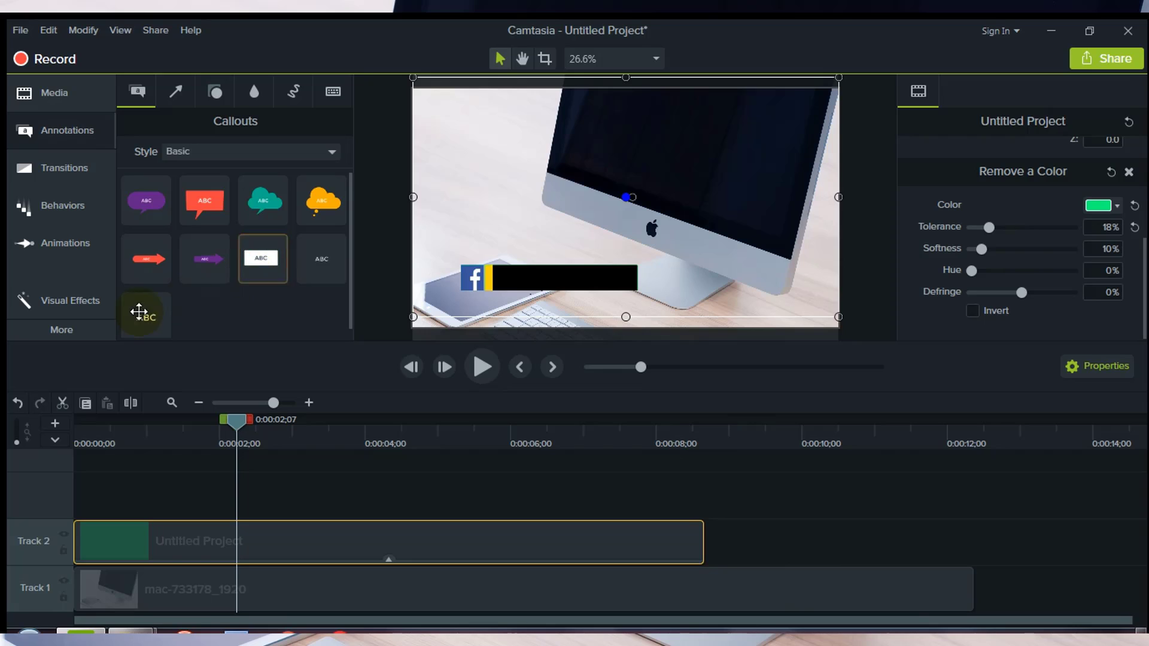
scroll(135, 308, "down", 1)
left_click_drag(156, 317, 659, 192)
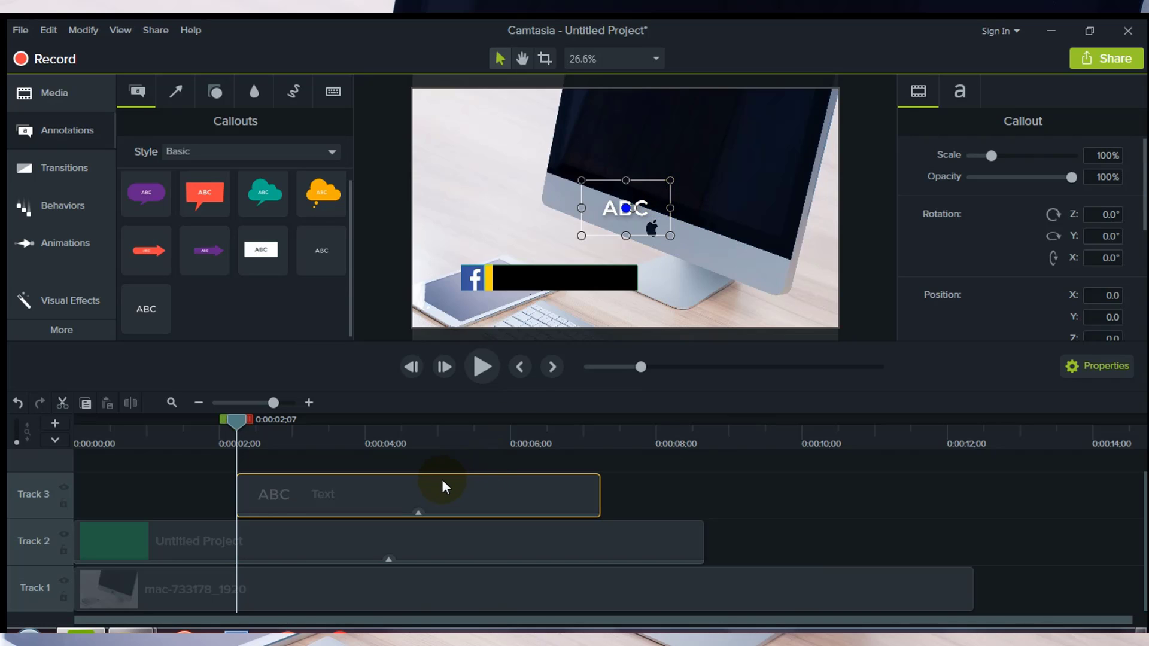
left_click_drag(623, 226, 581, 280)
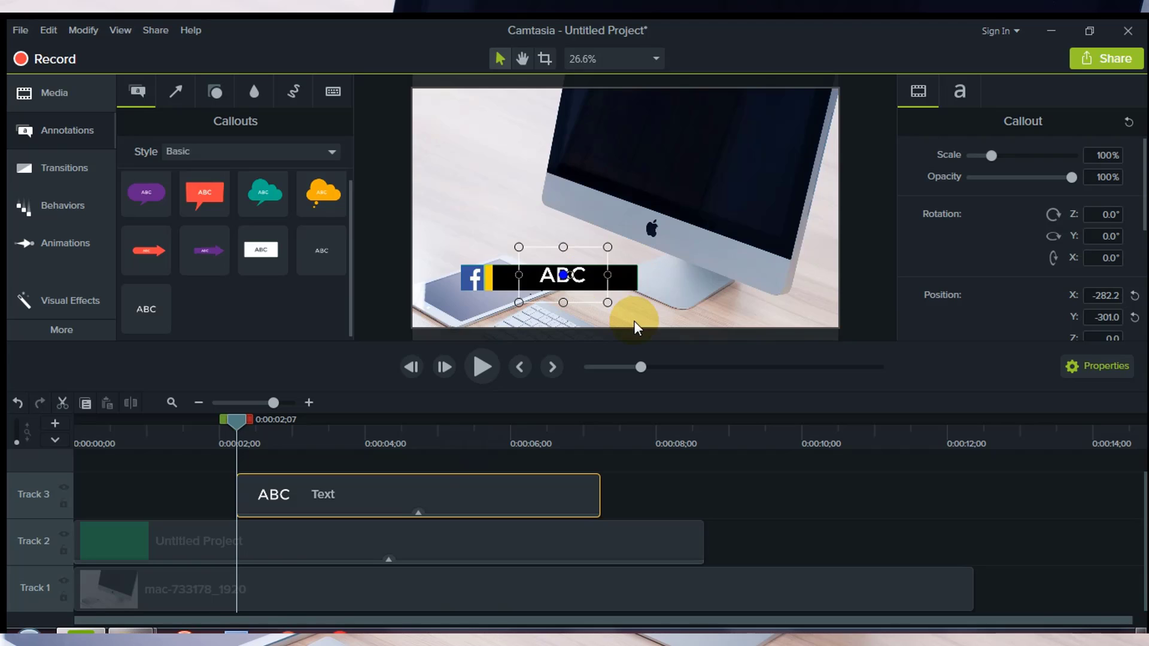
Resize the callout's box to be lower and wider around the bar and set its scale to 66.7%.
left_click_drag(608, 303, 593, 293)
left_click_drag(664, 289, 602, 279)
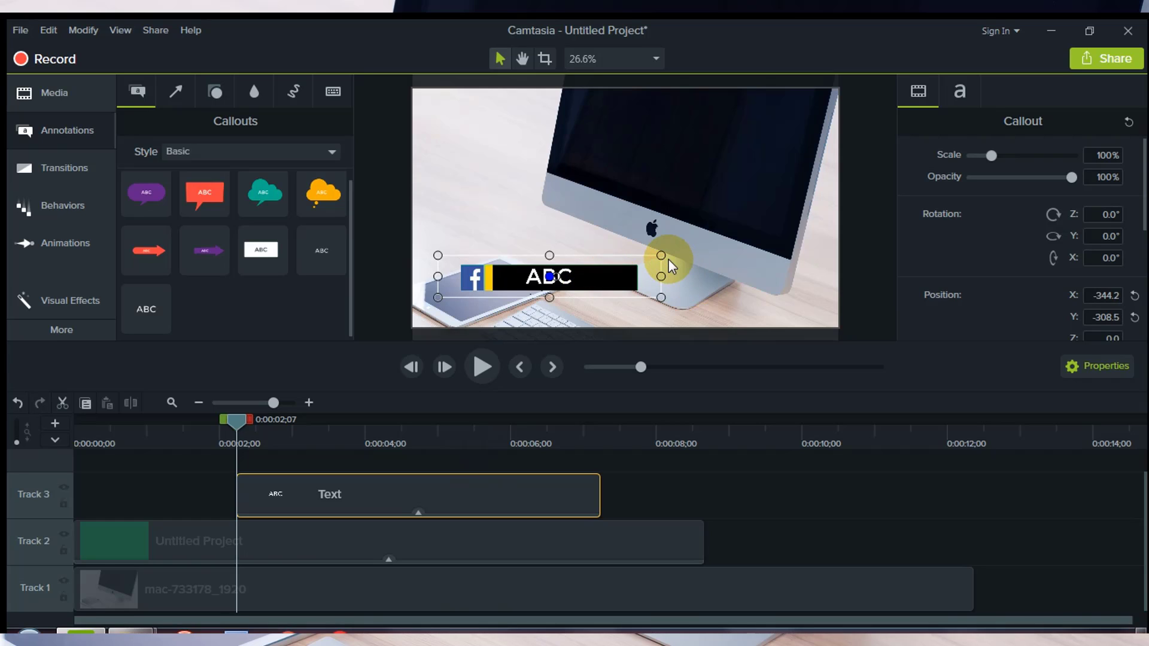
left_click_drag(661, 256, 656, 256)
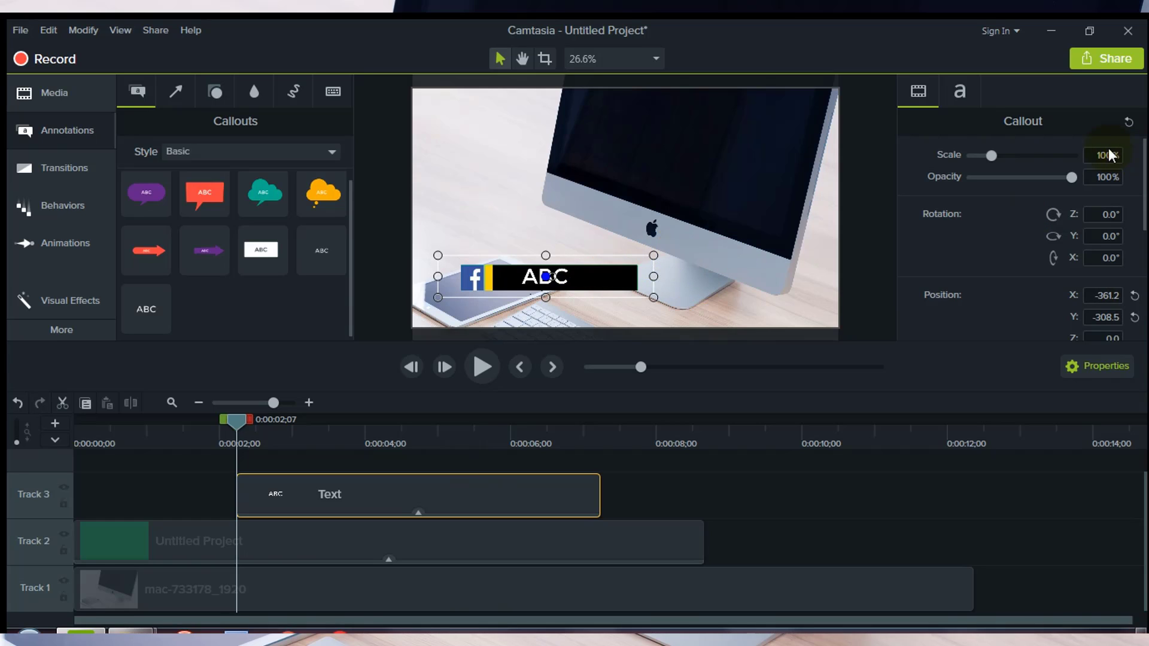
left_click_drag(995, 155, 989, 159)
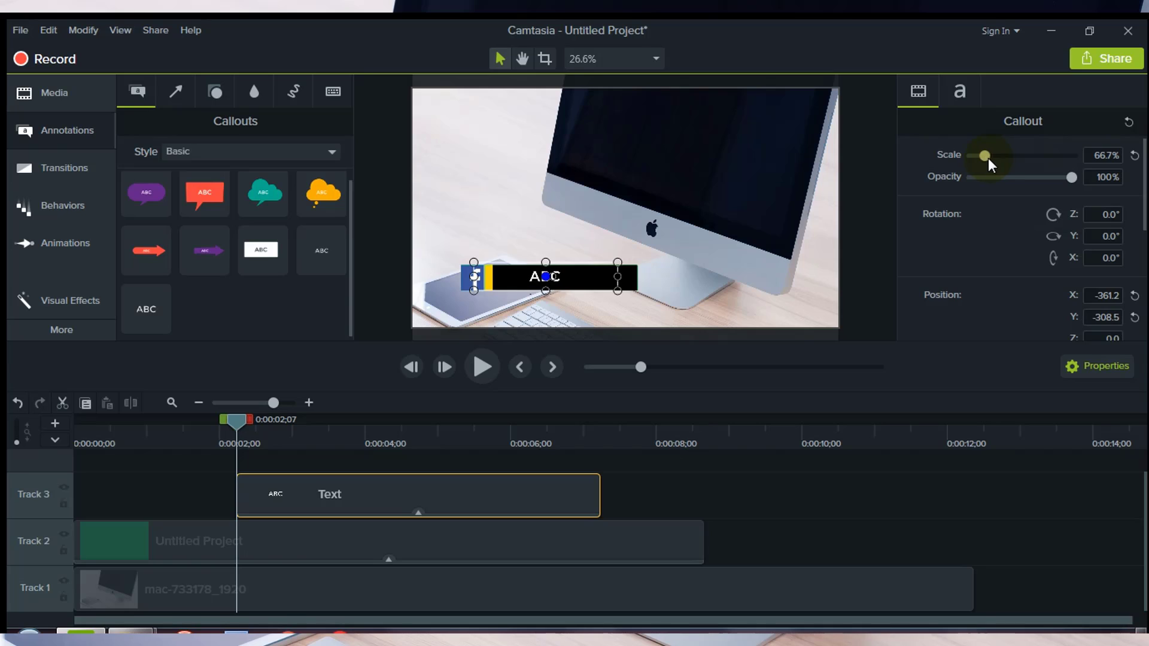
Replace the callout's placeholder text with "Softandit".
double_click(577, 279)
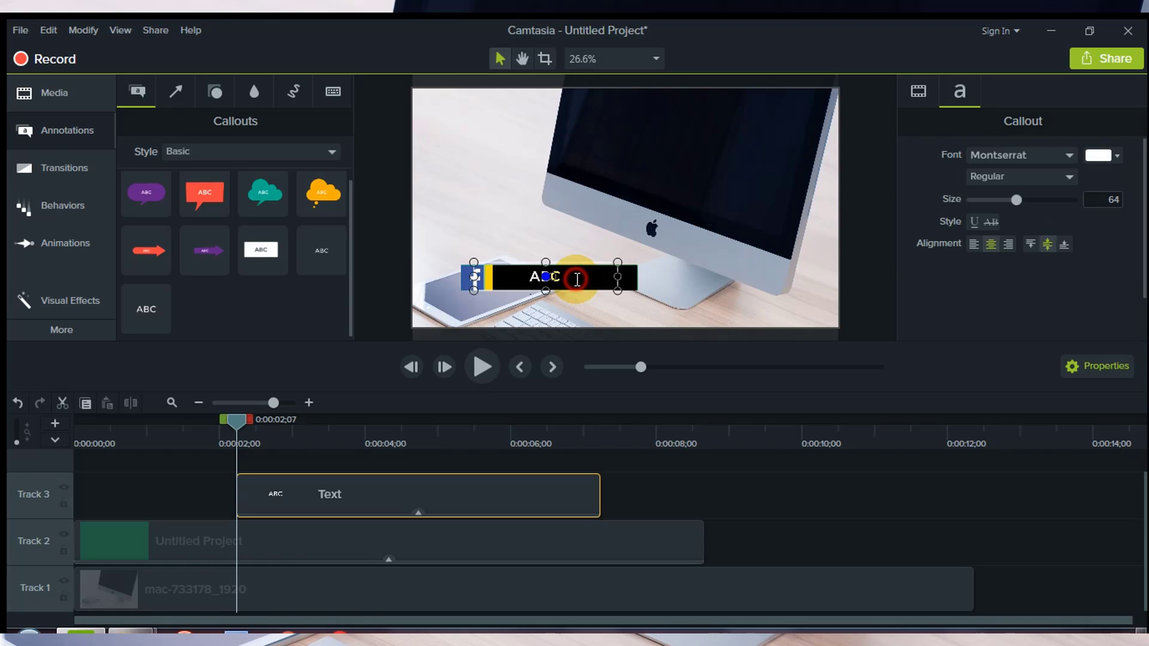
key("BackSpace")
key("BackSpace")
key("BackSpace")
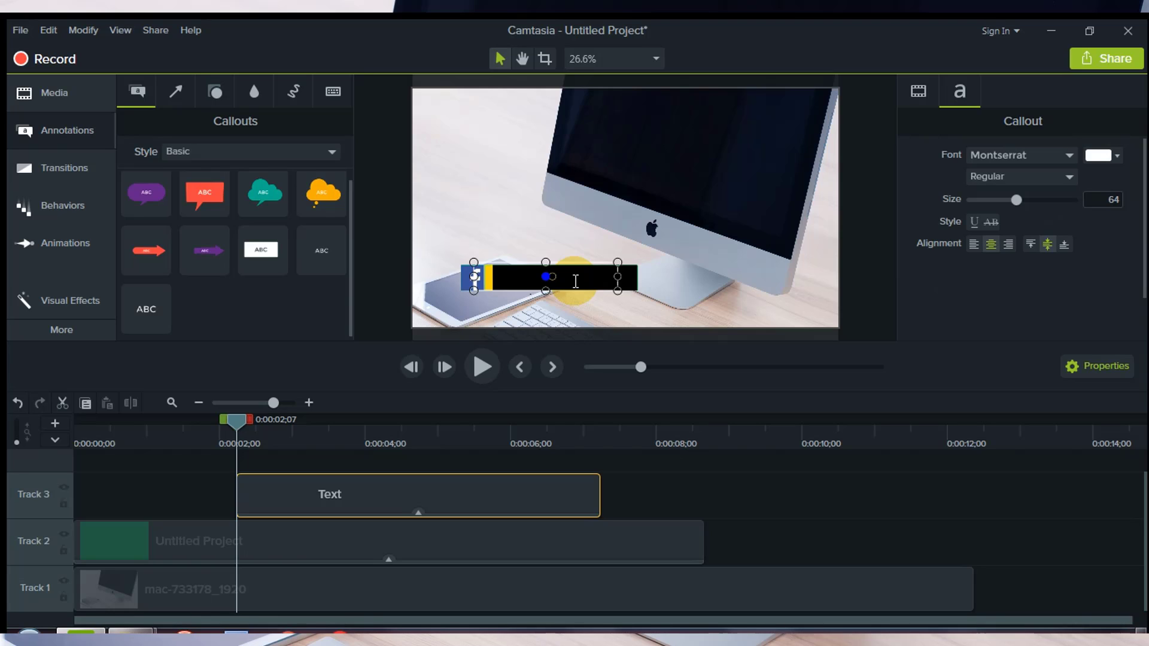
type("Scota")
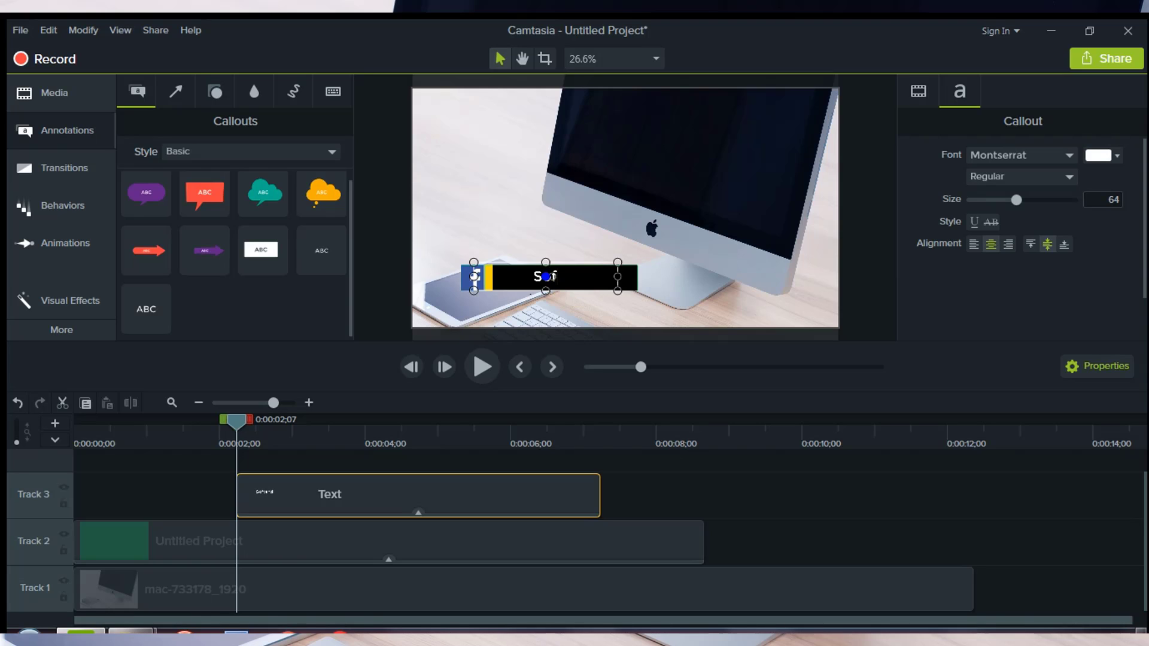
type("ndit")
left_click(871, 511)
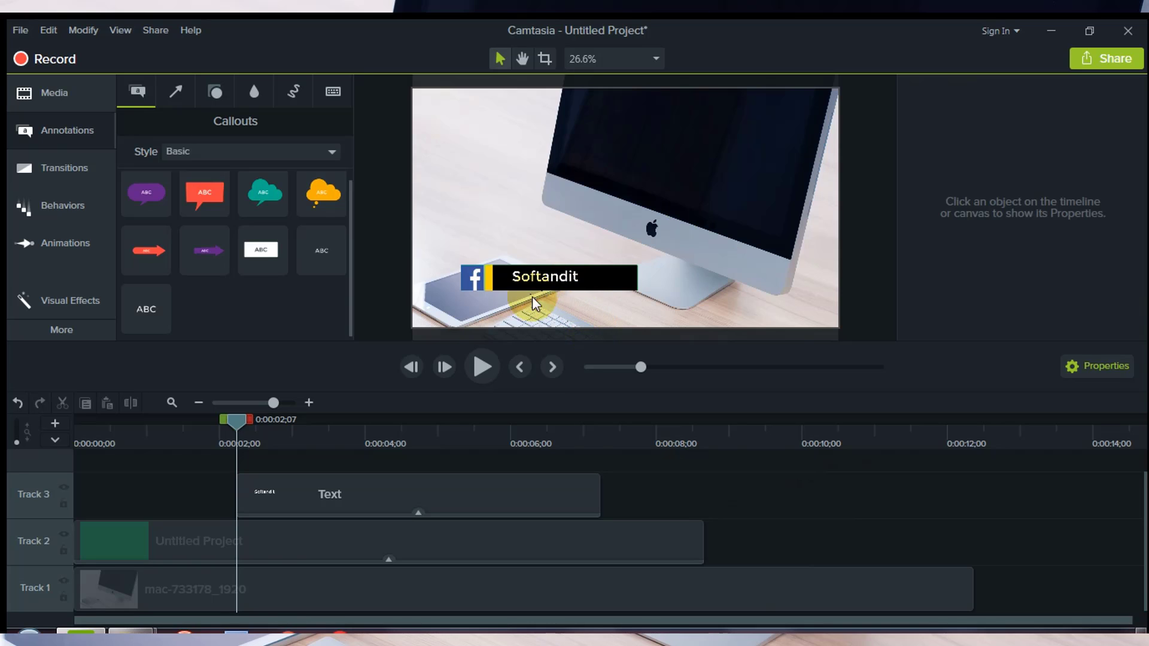
Increase the callout text's font size to 74.
left_click(566, 279)
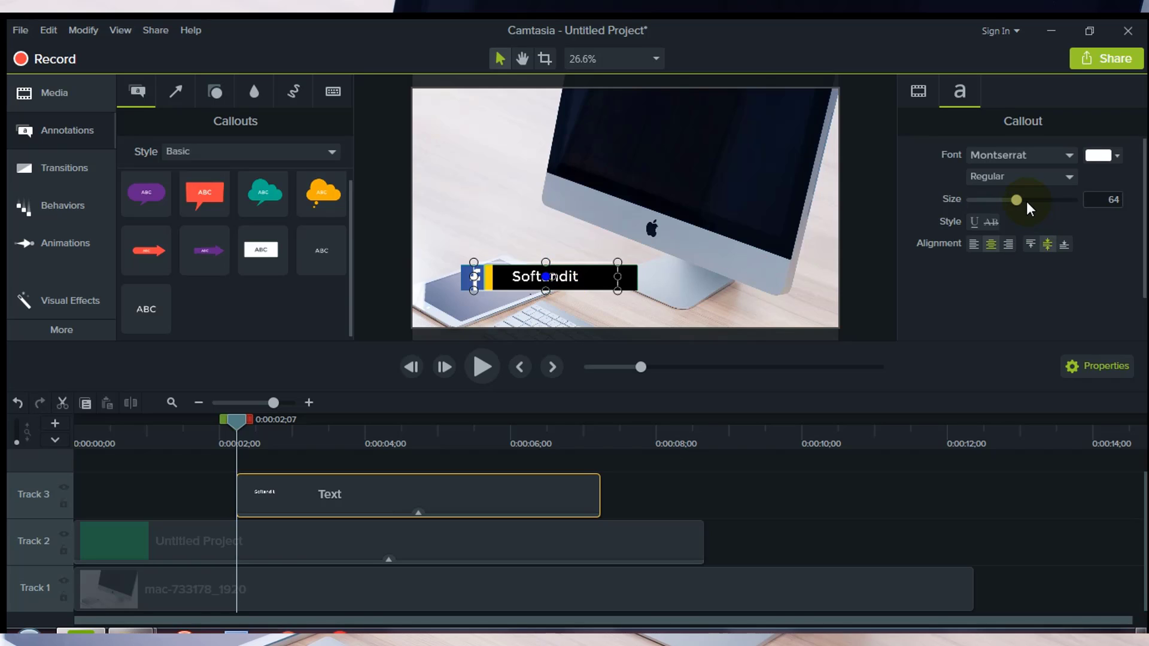
left_click_drag(1017, 200, 1026, 201)
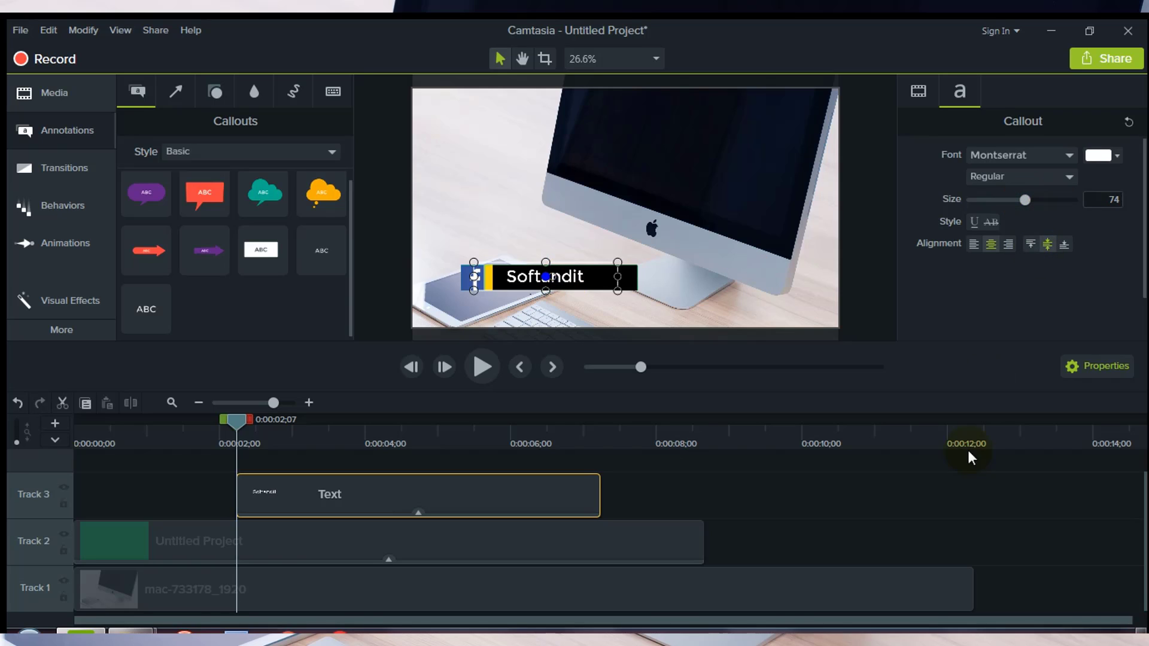
left_click(950, 495)
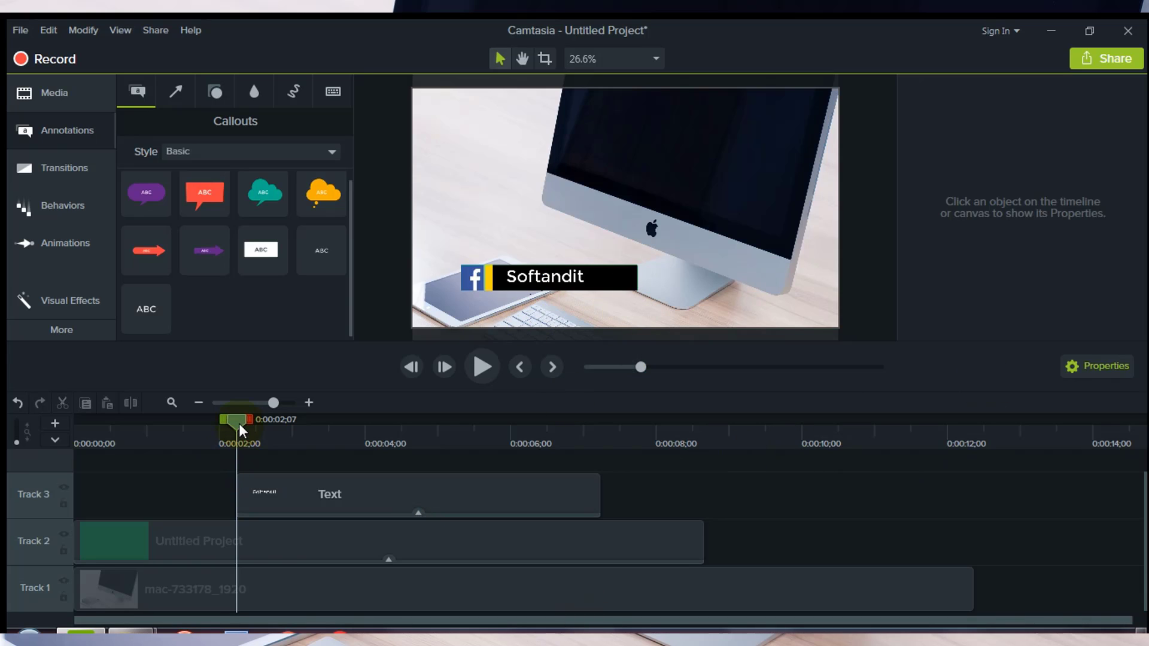
Step through the frames where the black bar retracts behind the text and position the playhead at 0:00:05;12.
left_click_drag(239, 423, 489, 445)
left_click(411, 369)
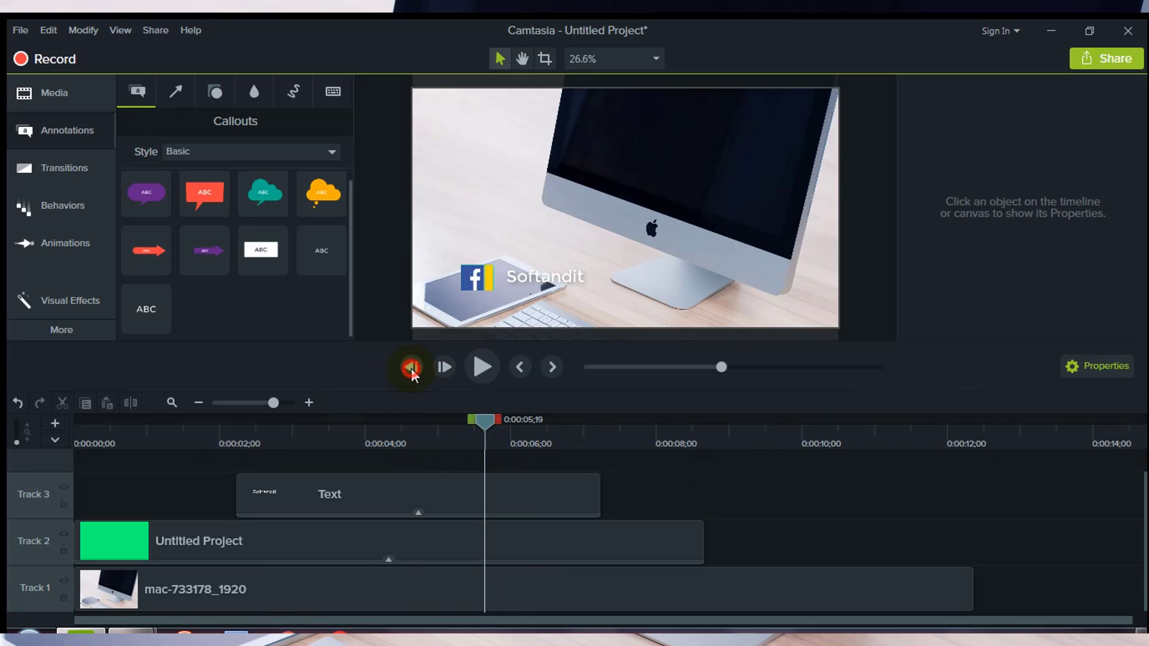
left_click(412, 368)
left_click(411, 368)
left_click(411, 368)
left_click(411, 368)
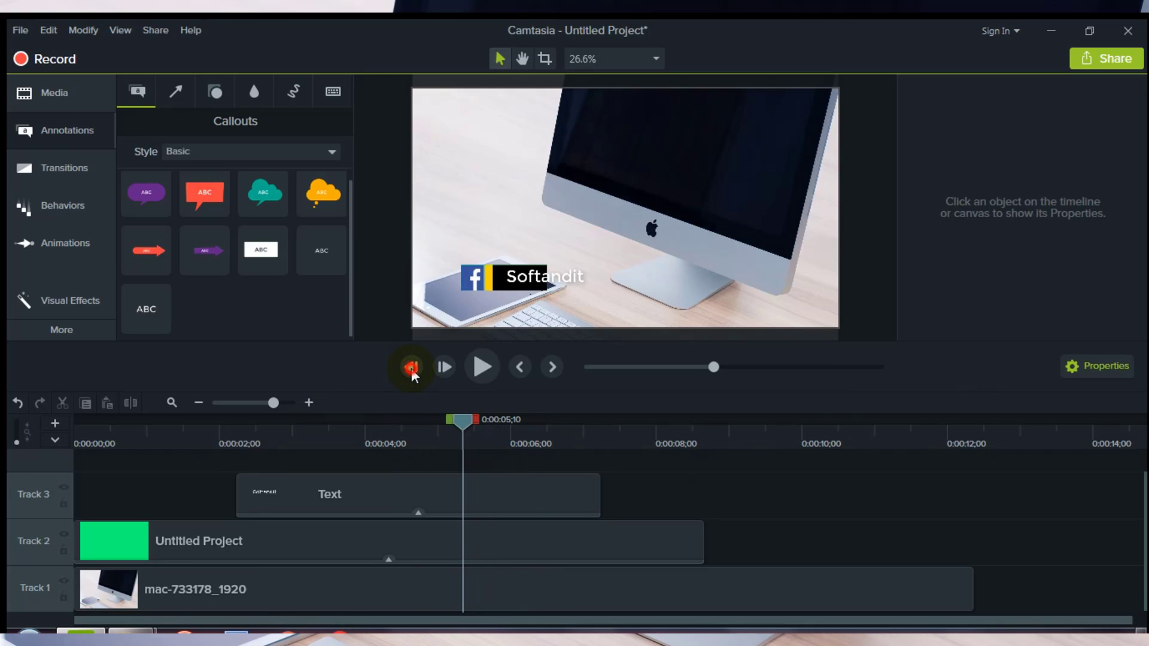
left_click(412, 368)
left_click(411, 368)
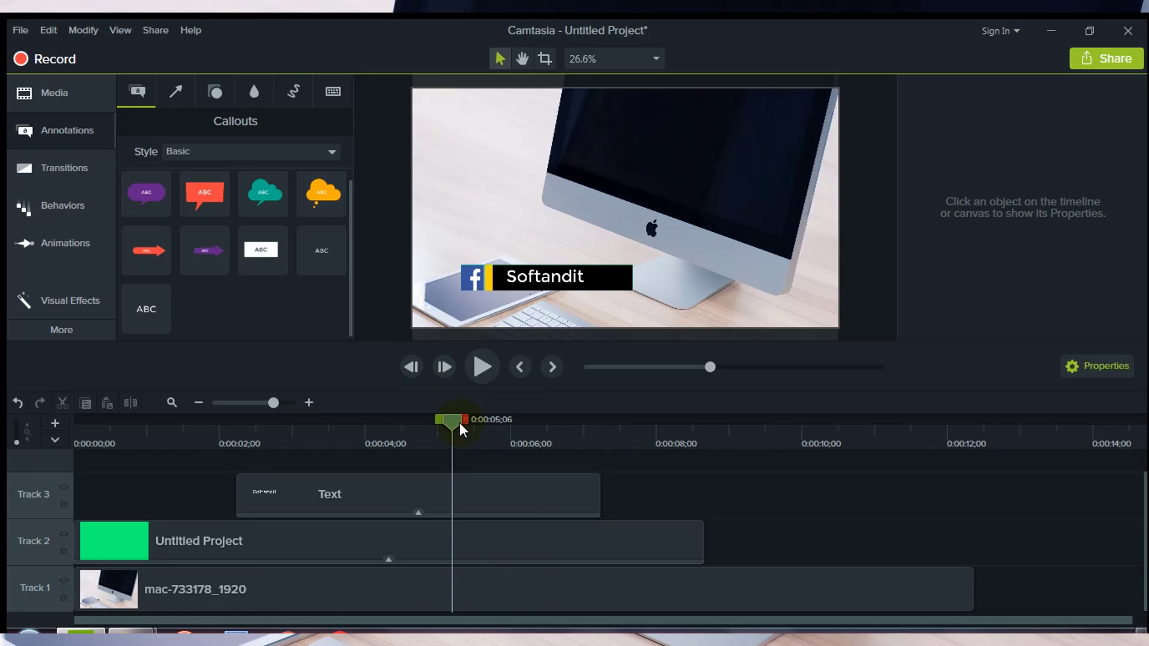
left_click(450, 370)
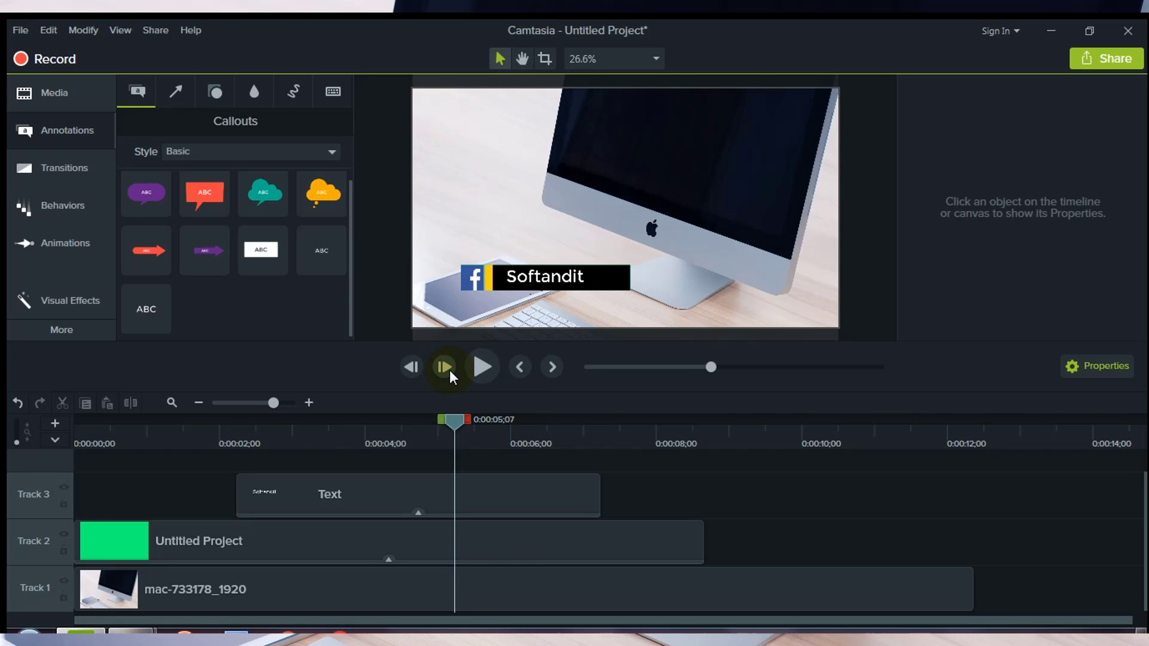
left_click(450, 370)
left_click(450, 370)
left_click(450, 370)
left_click(450, 370)
left_click(450, 370)
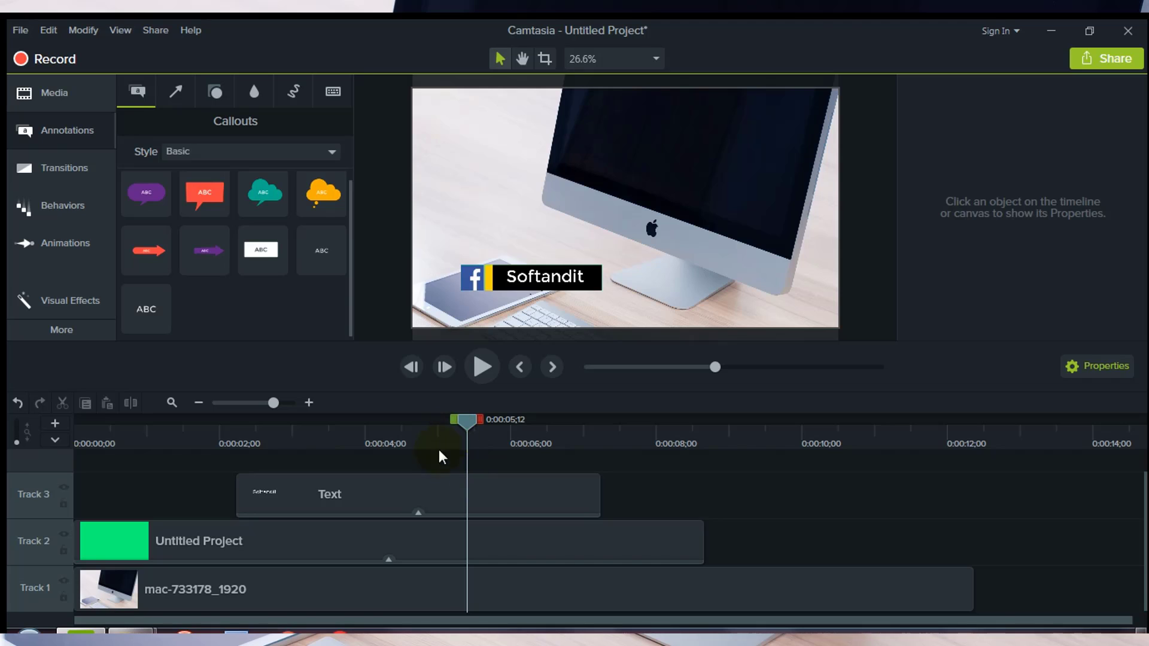
Split the text clip on Track 3 at 0:00:05;12 and delete the part after the playhead.
left_click(357, 494)
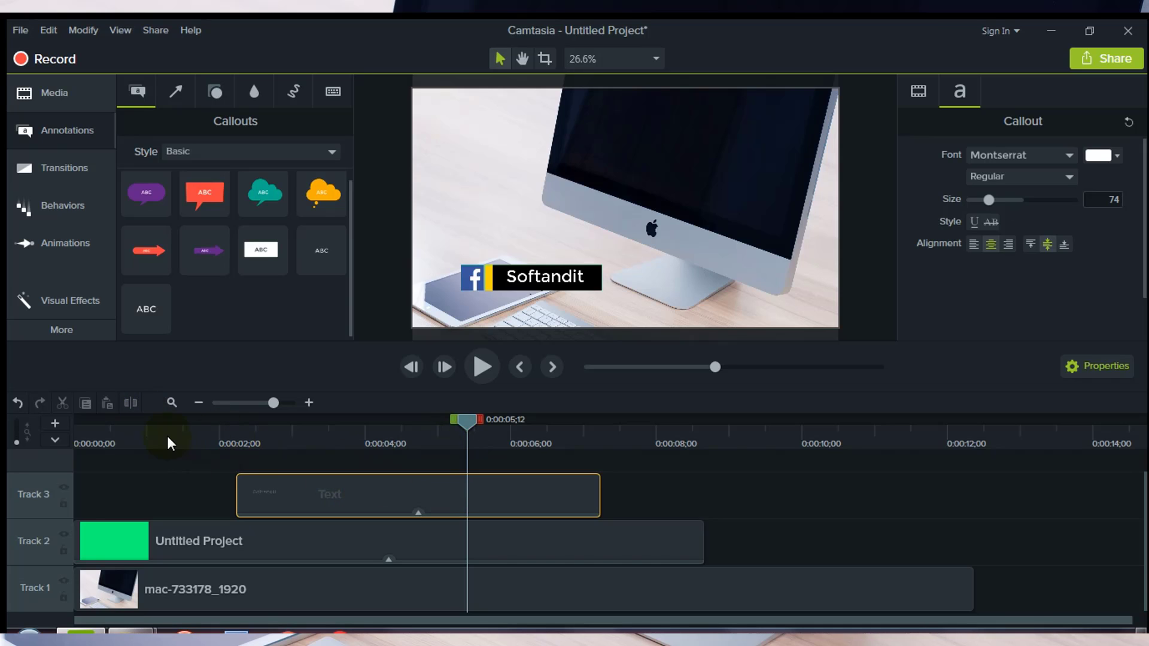
left_click(131, 403)
left_click(564, 486)
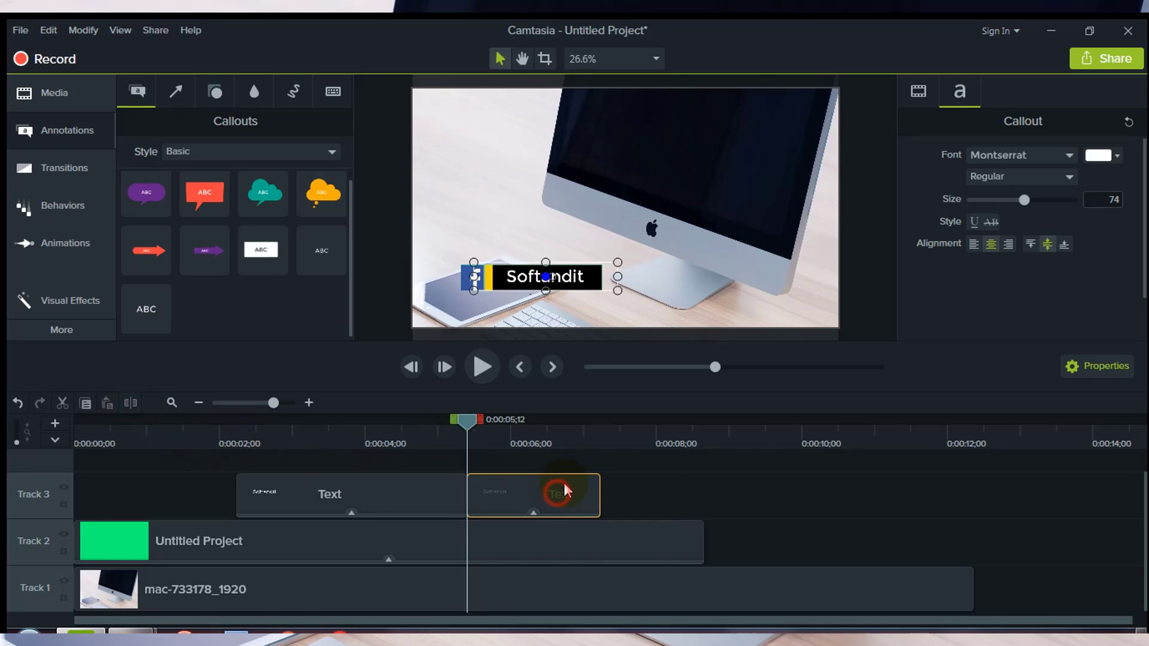
key("Delete")
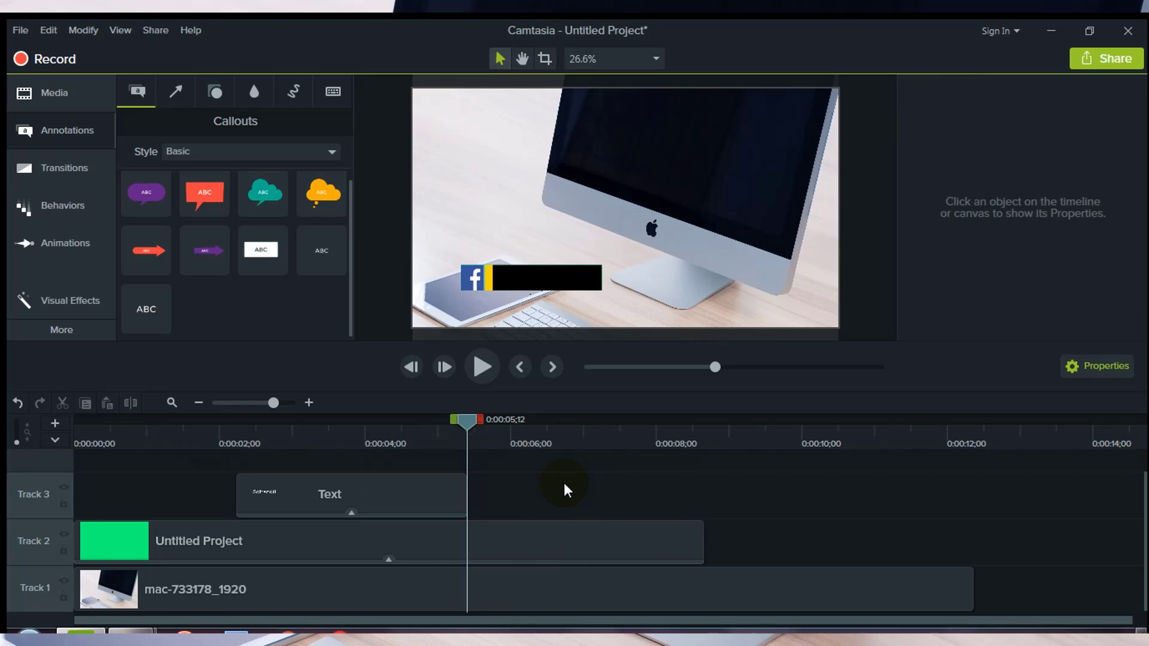
key("ctrl+z")
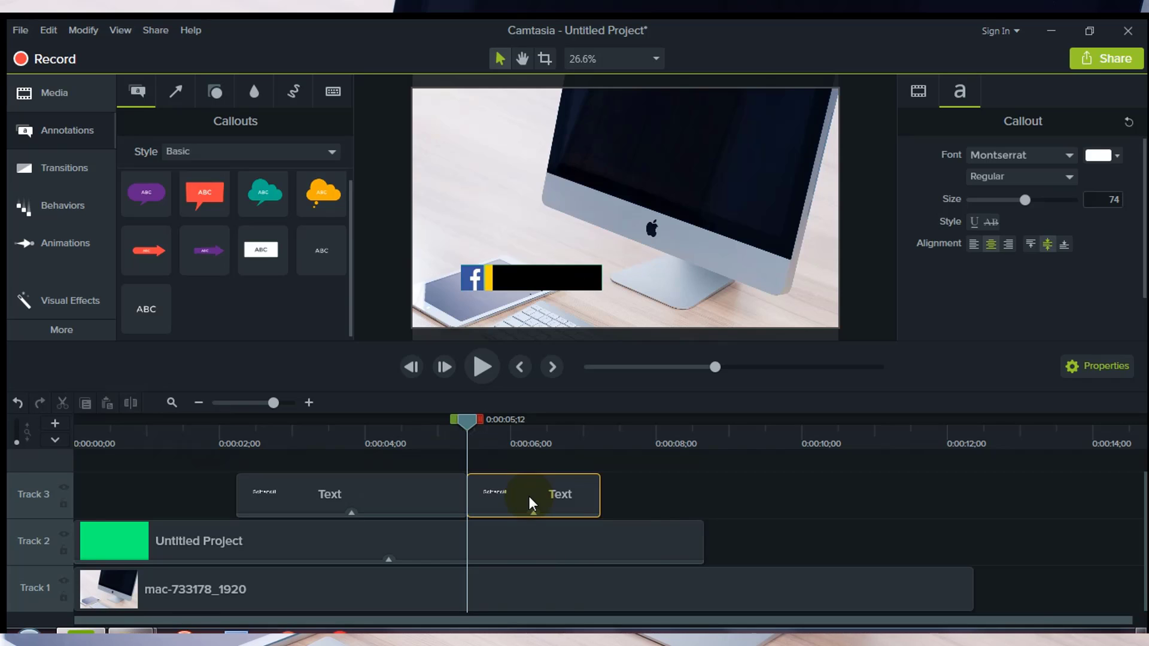
right_click(530, 497)
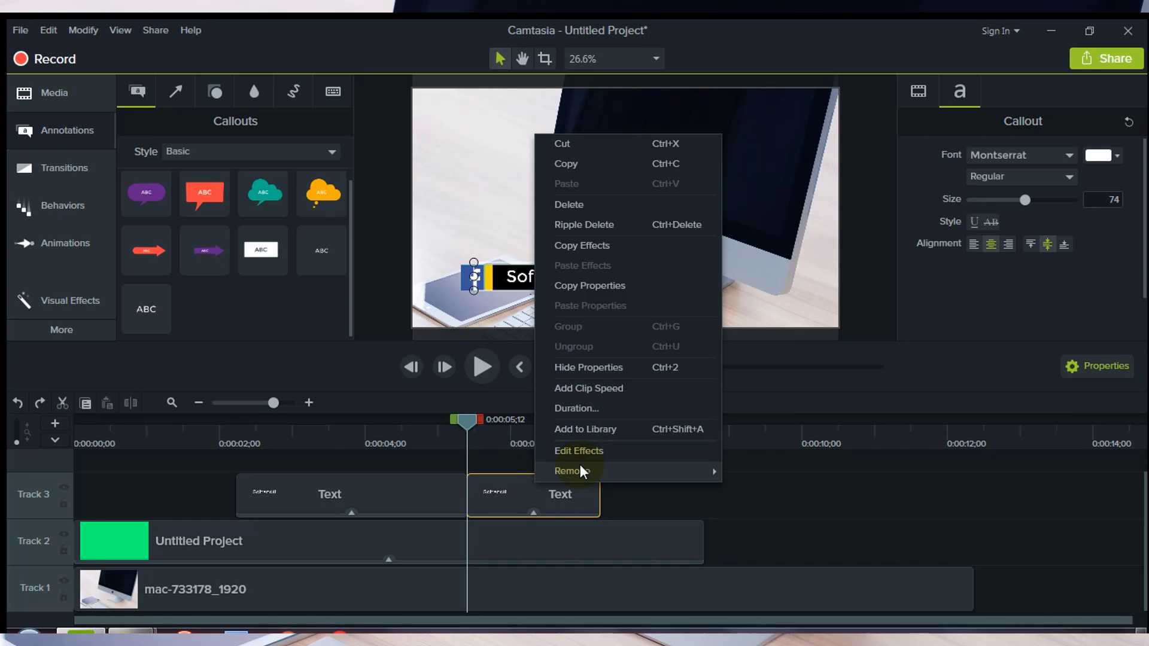
mouse_move(580, 465)
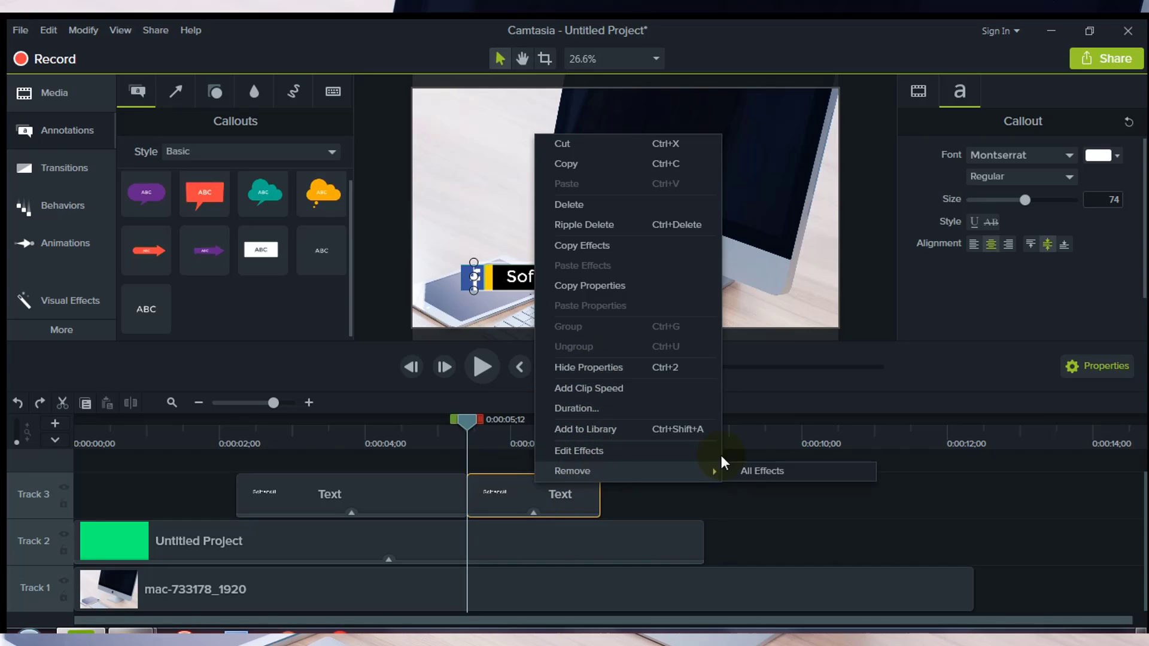
left_click(581, 206)
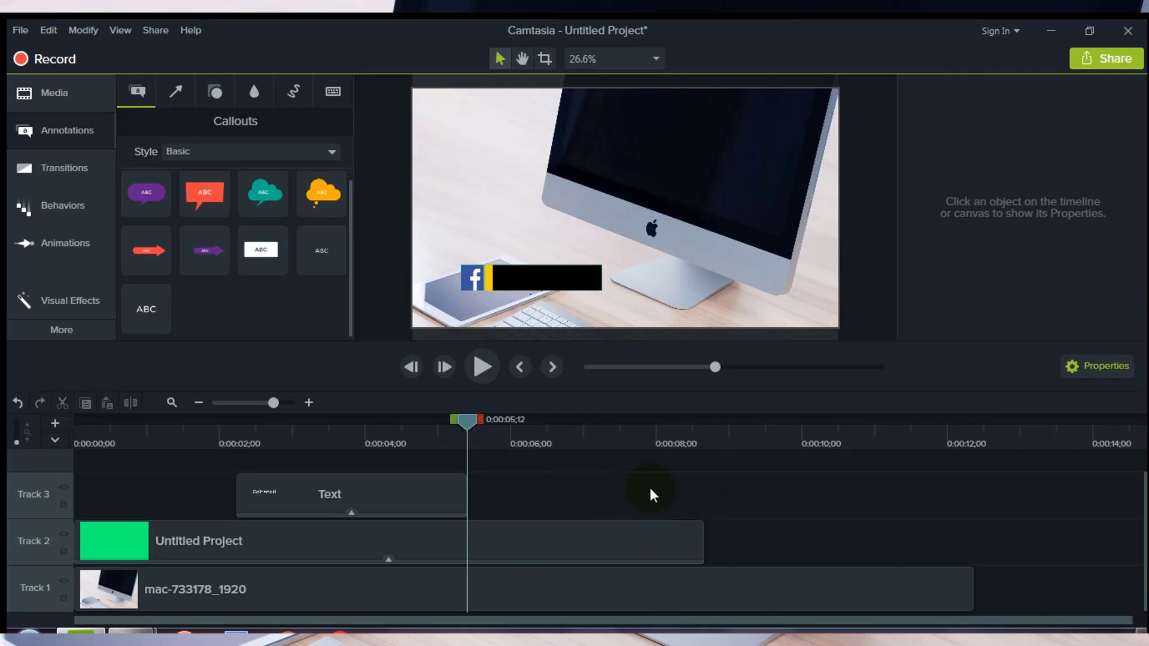
Return the playhead to 0:00:02;01 and add the Fade transition to both ends of the text clip on Track 3.
left_click(232, 467)
left_click(221, 473)
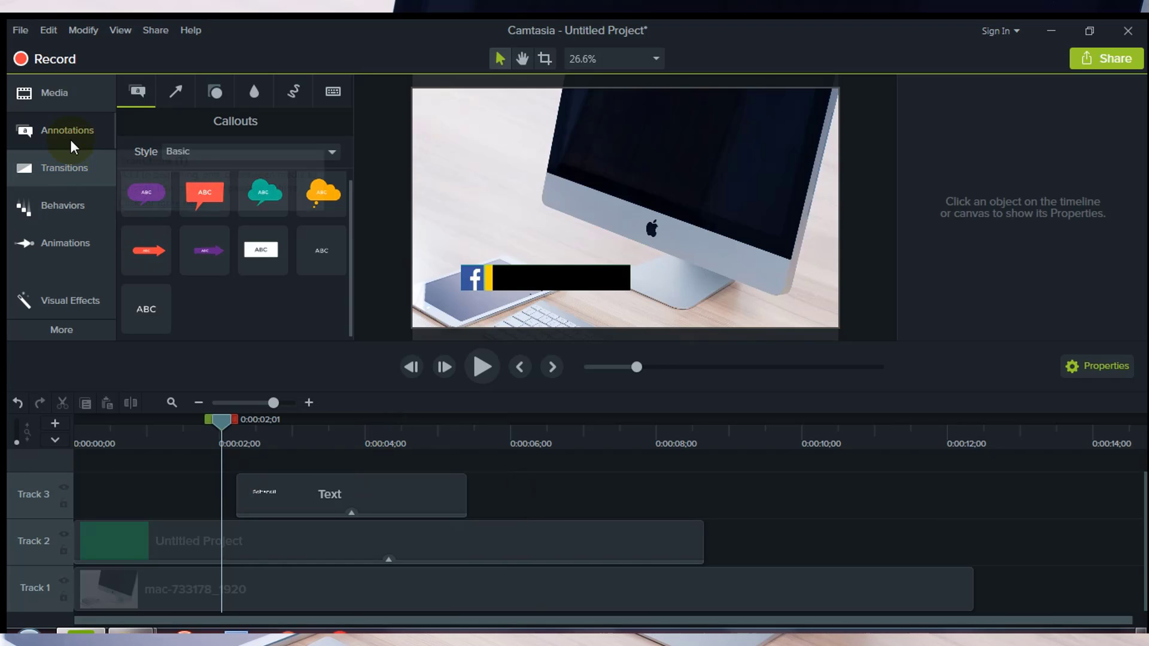
left_click(63, 168)
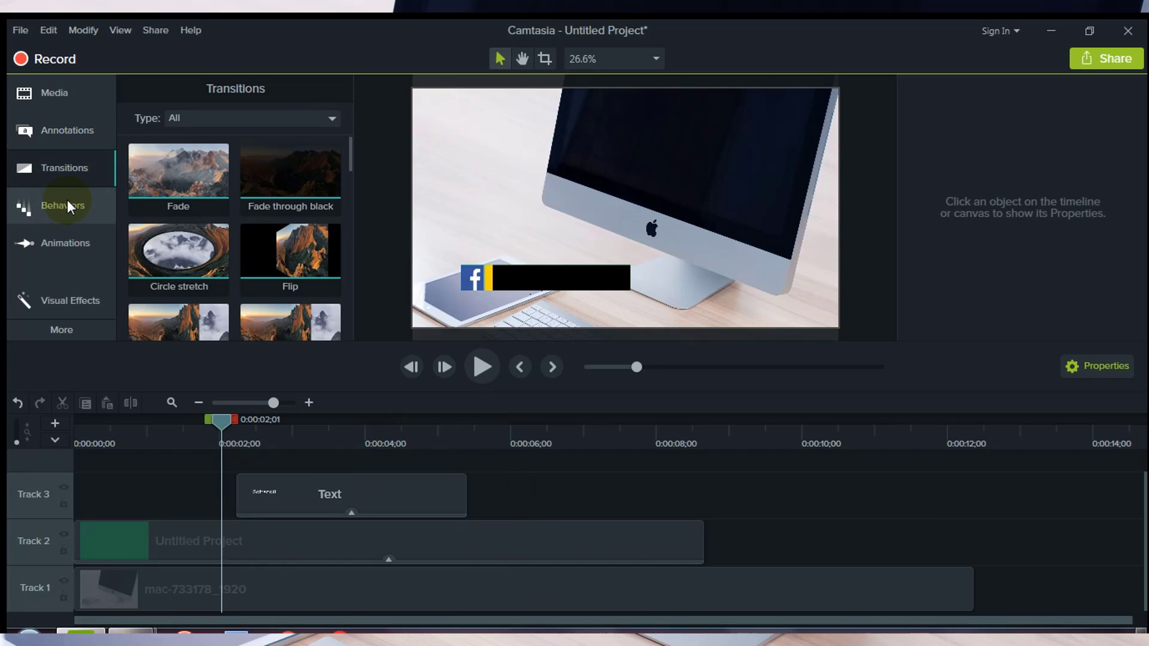
left_click(187, 186)
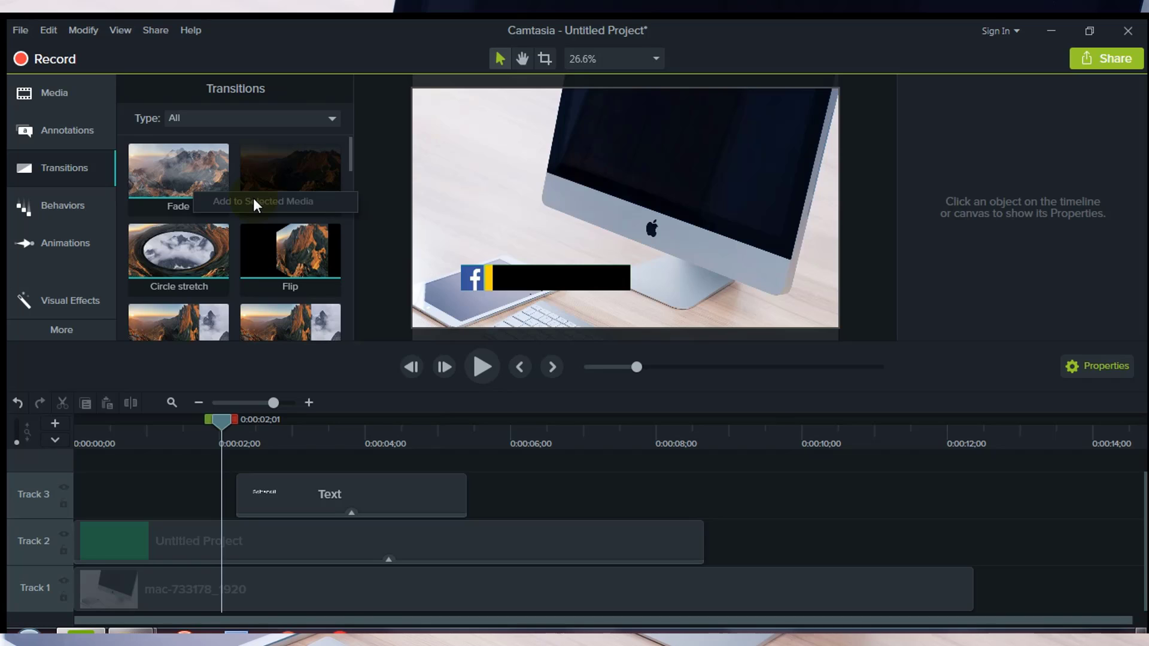
left_click(297, 509)
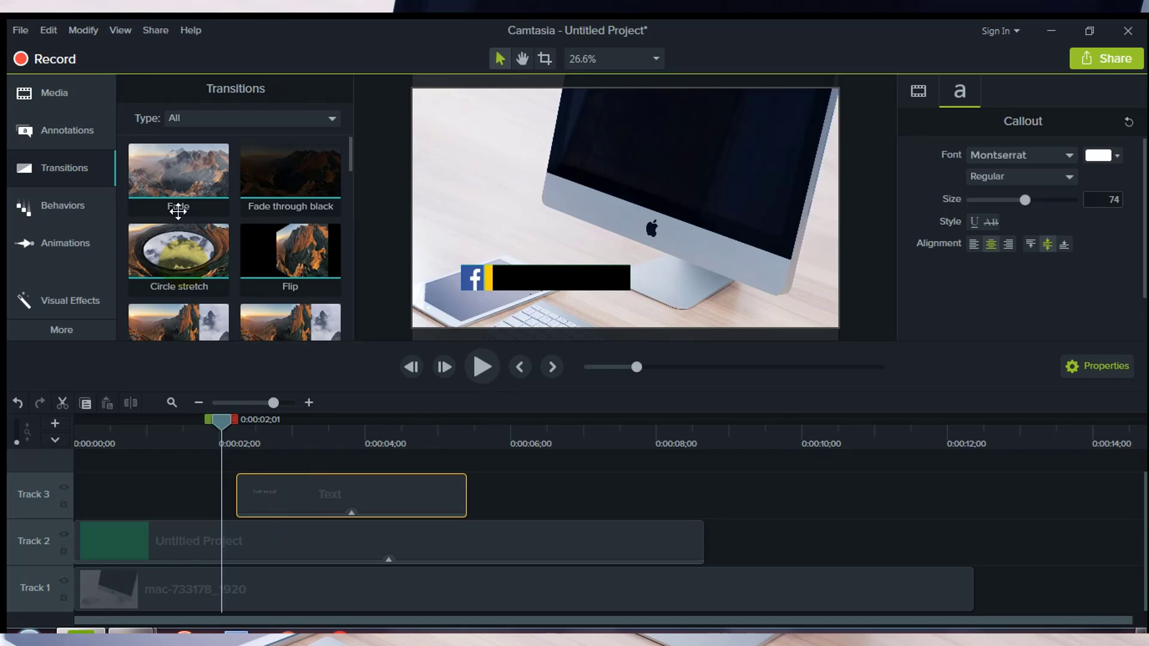
right_click(186, 179)
left_click(281, 197)
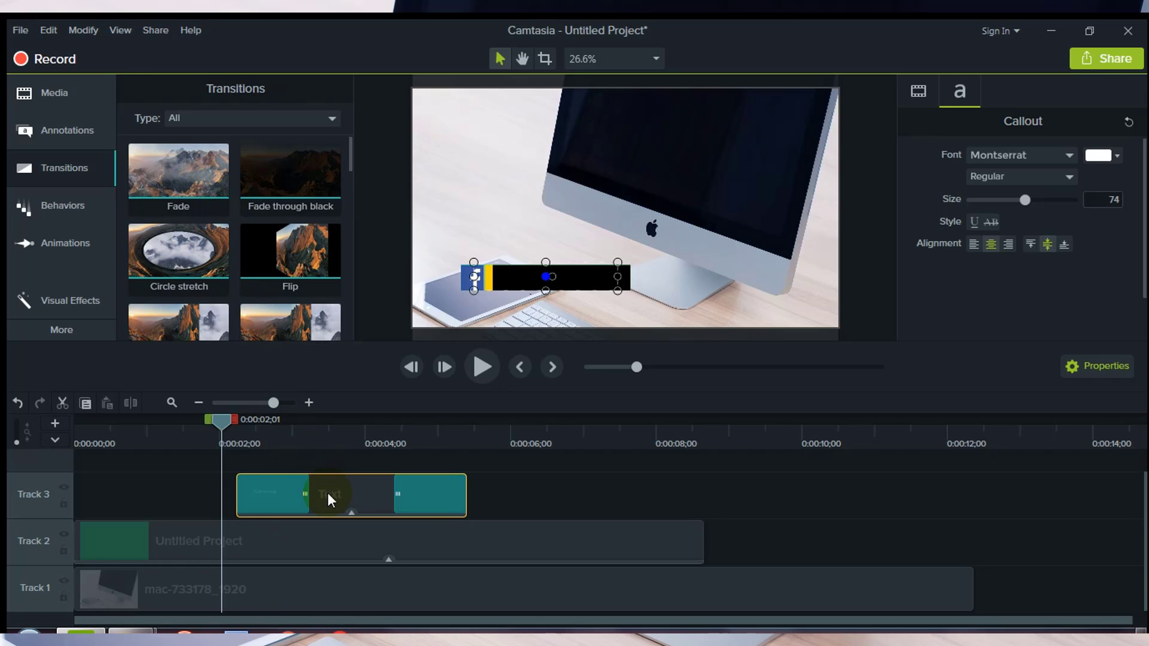
Shorten the Fade transitions at both ends of the Track 3 text clip to about 5 frames each and preview the result.
left_click_drag(302, 501, 249, 501)
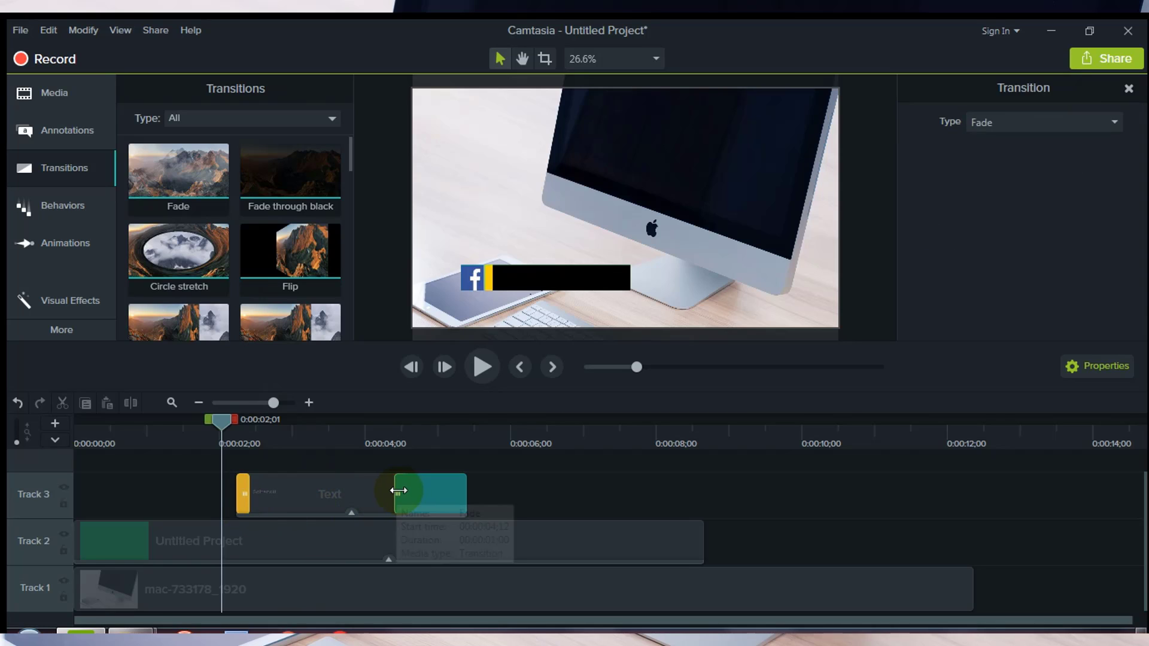
left_click_drag(397, 496, 466, 495)
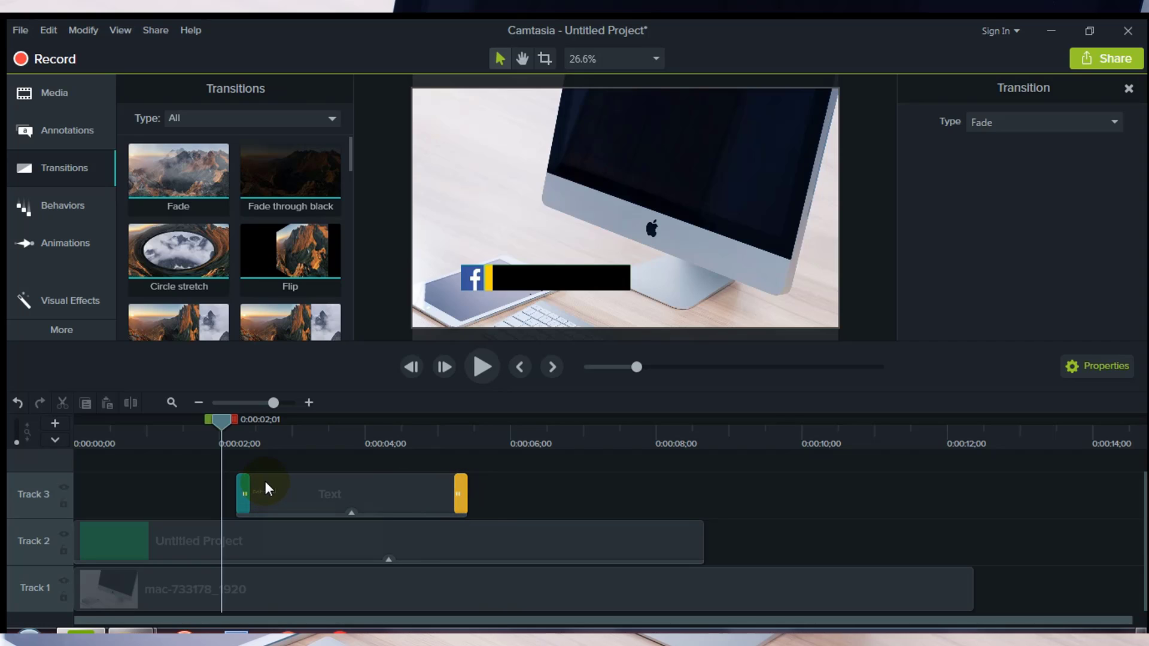
key("space")
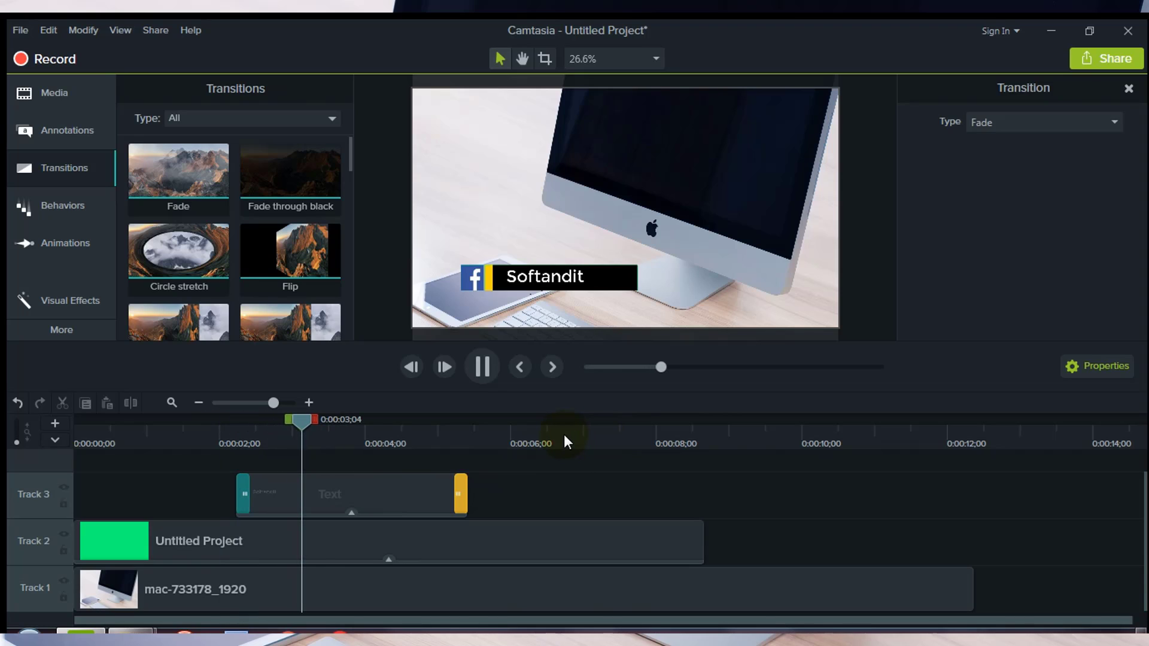
key("space")
Play the timeline from 0:00:02;05 in short stretches to check how the text fades in and out over the black bar.
left_click_drag(338, 420, 256, 427)
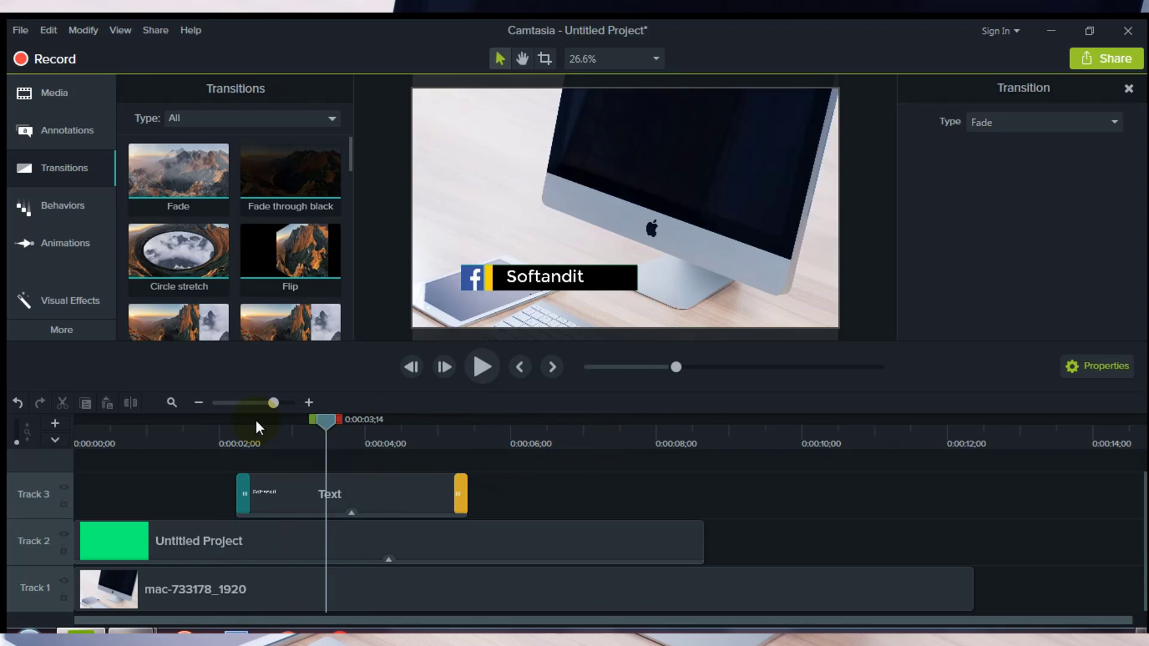
left_click(232, 418)
key("space")
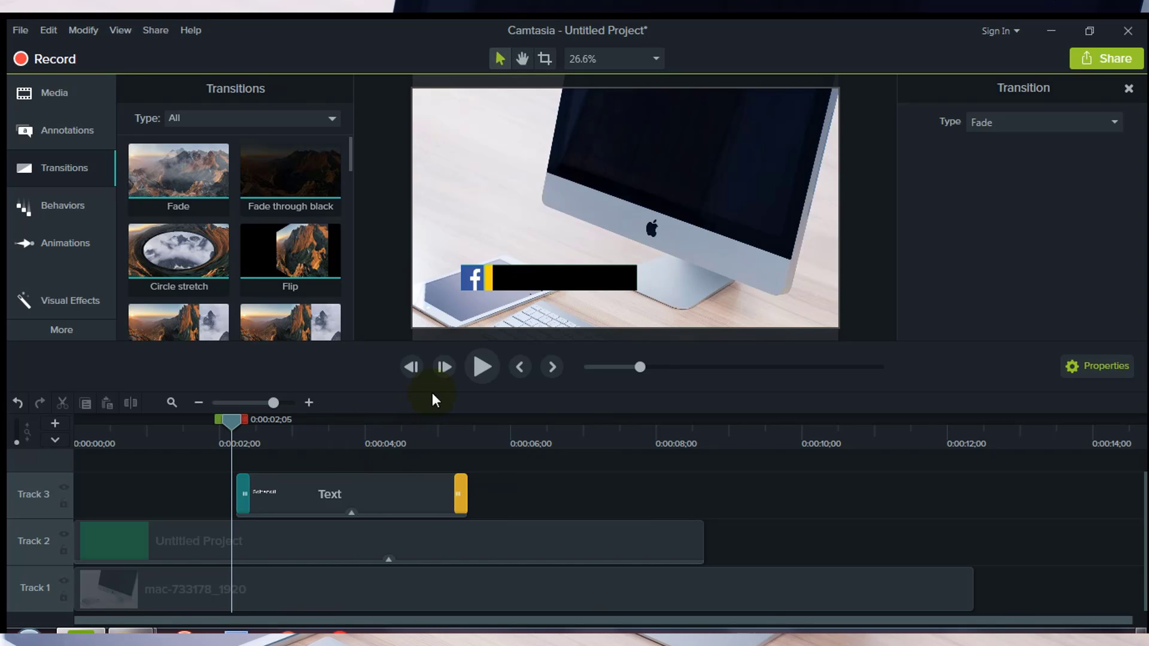
left_click(486, 365)
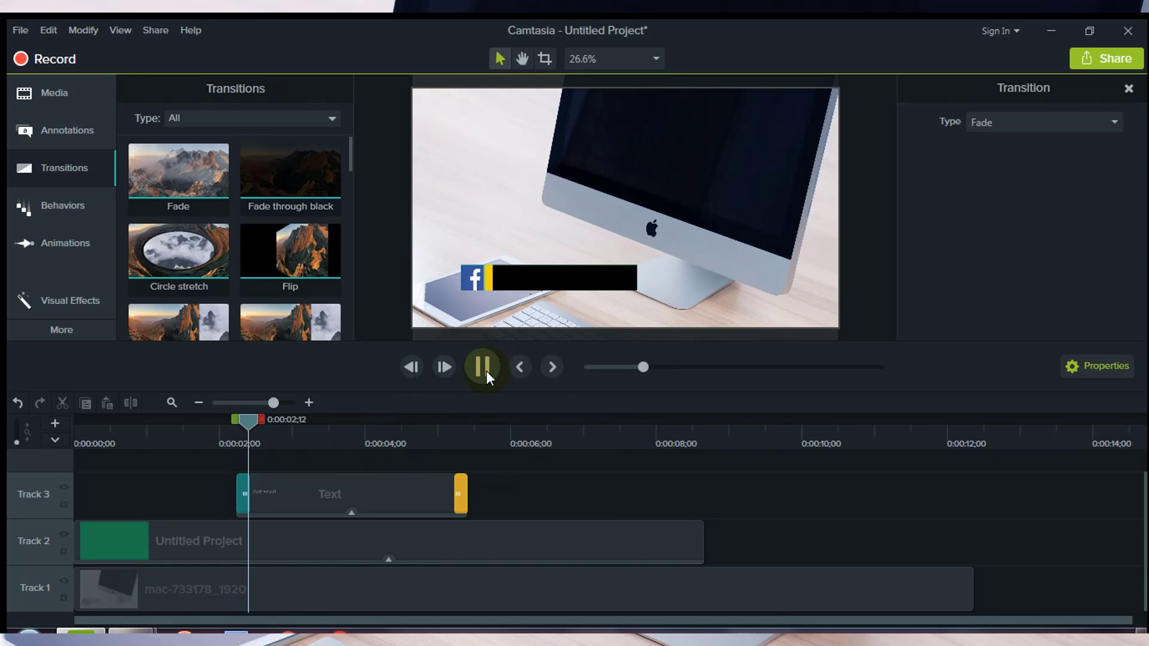
left_click(487, 372)
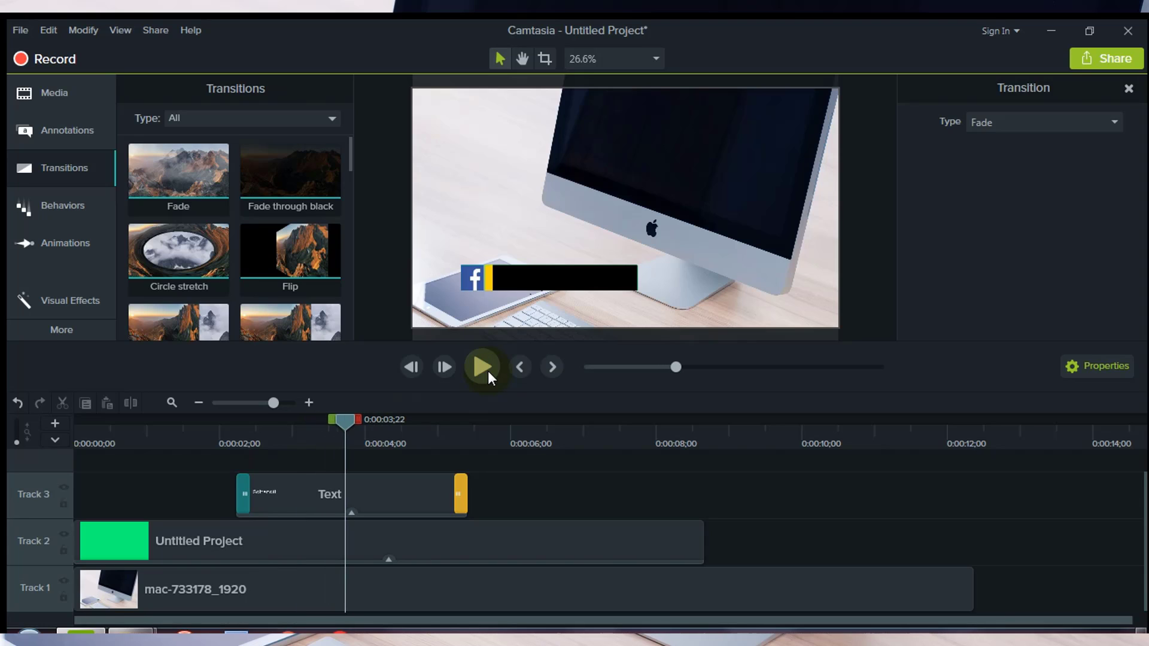
left_click(488, 372)
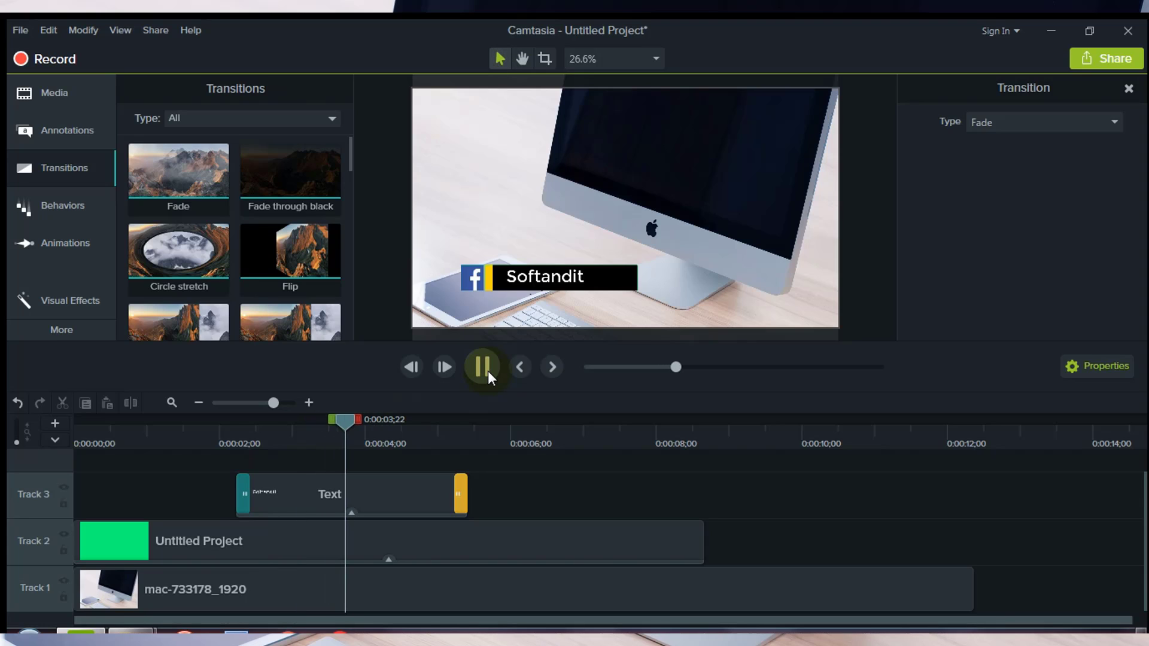
left_click(487, 371)
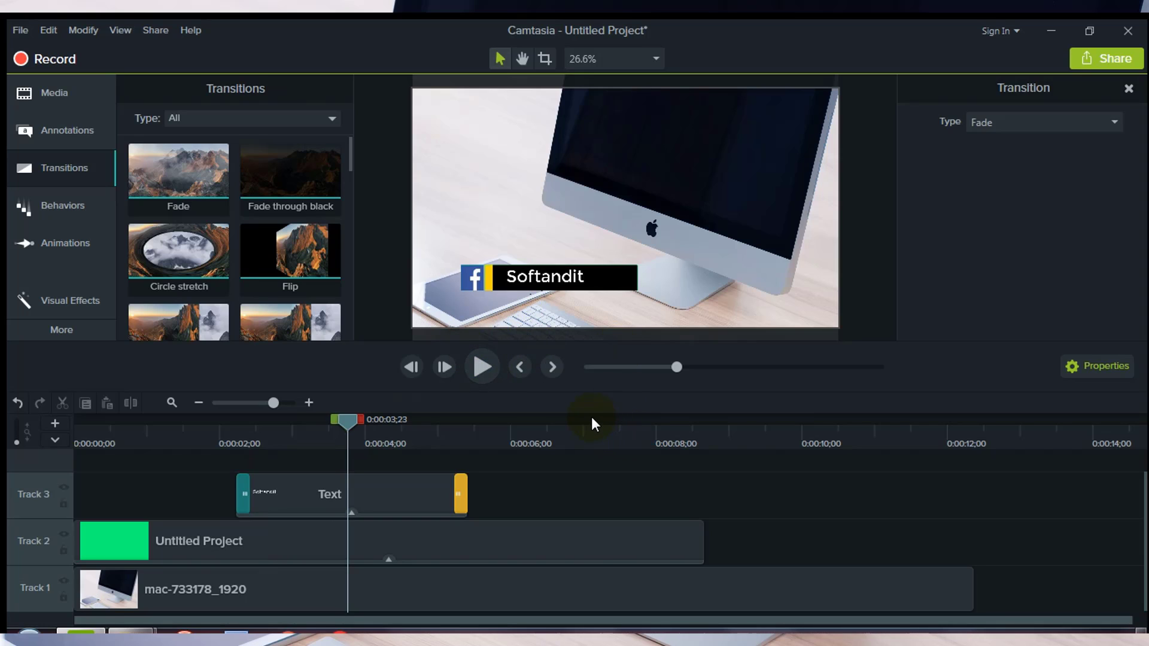
key("space")
key("space")
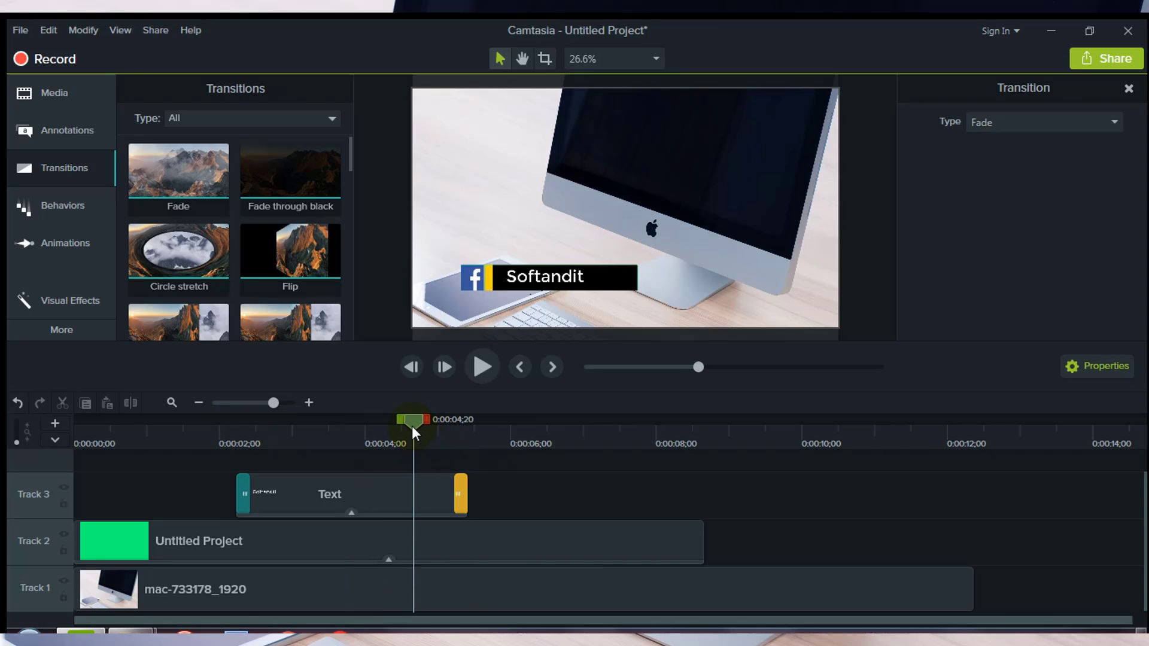
Scrub and step through the frames around the text's fade-out and fade-in to check their timing against the black bar.
left_click_drag(442, 427, 412, 411)
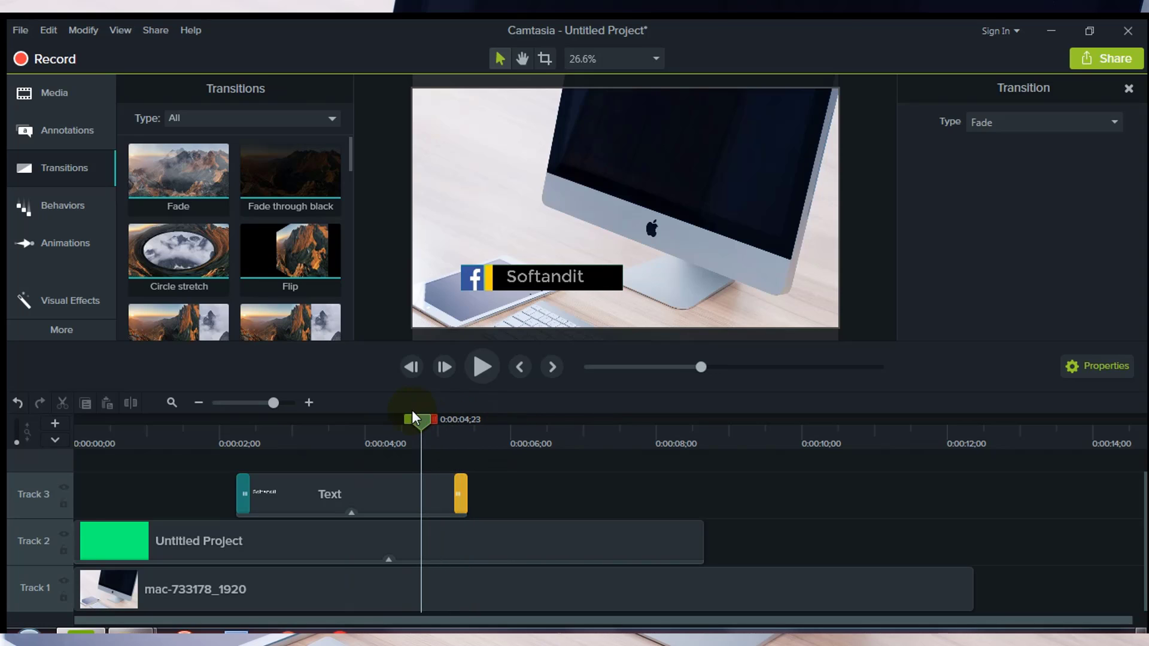
left_click(321, 422)
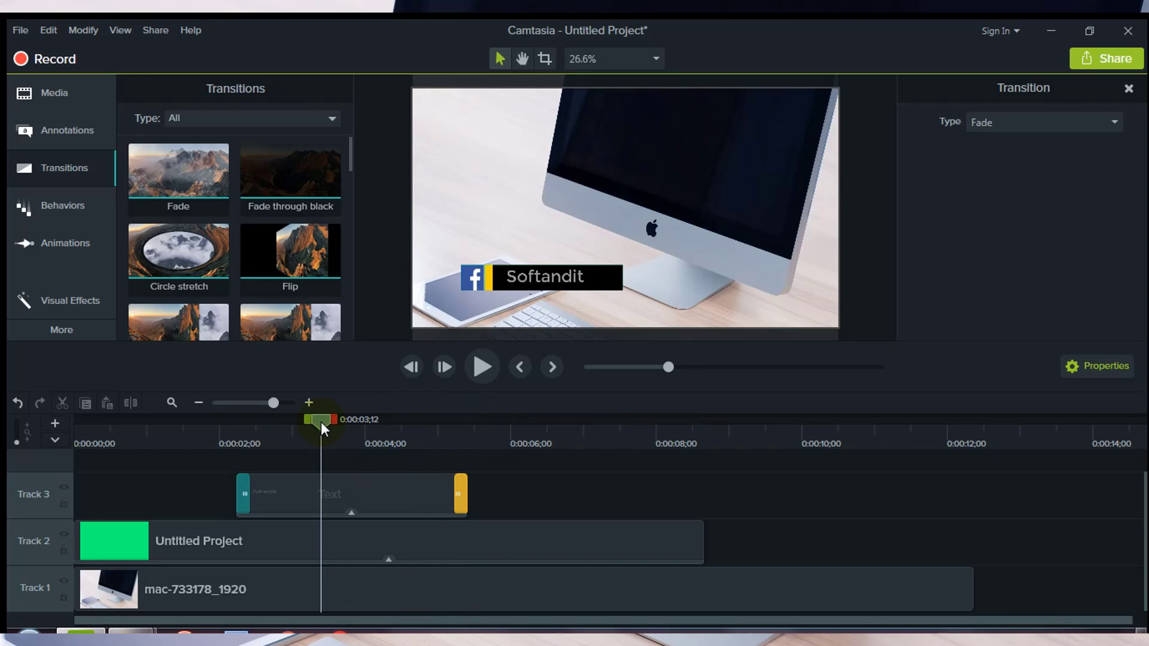
left_click(247, 420)
mouse_move(246, 418)
left_mouse_down()
mouse_move(136, 425)
mouse_move(214, 419)
left_mouse_up()
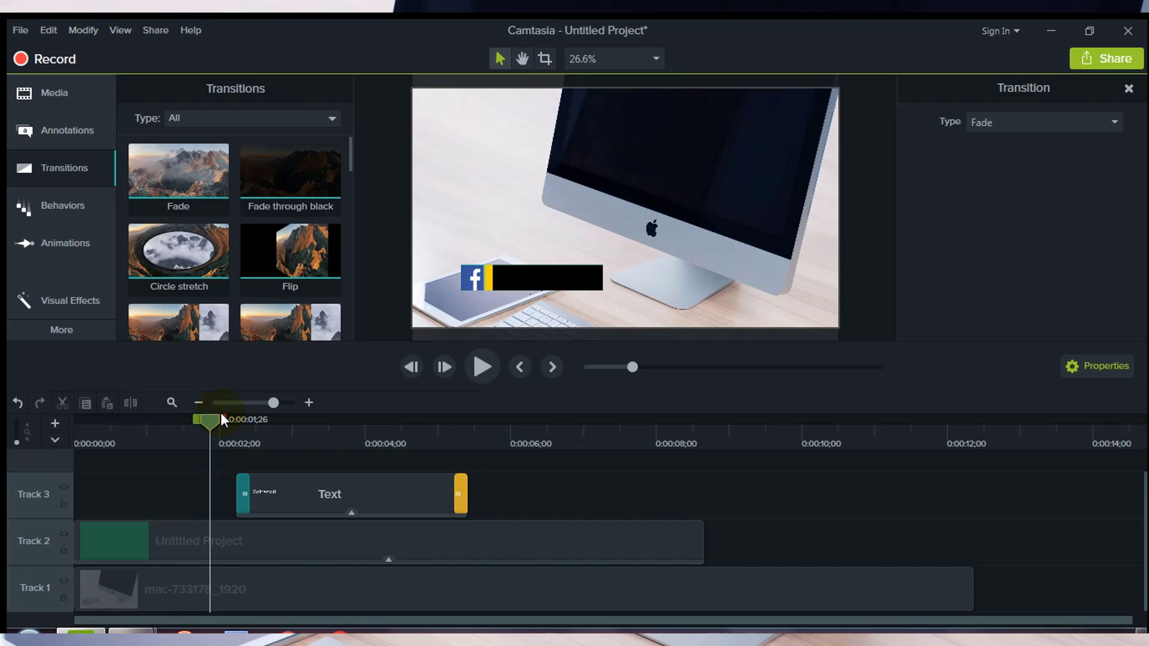
left_click_drag(210, 421, 217, 422)
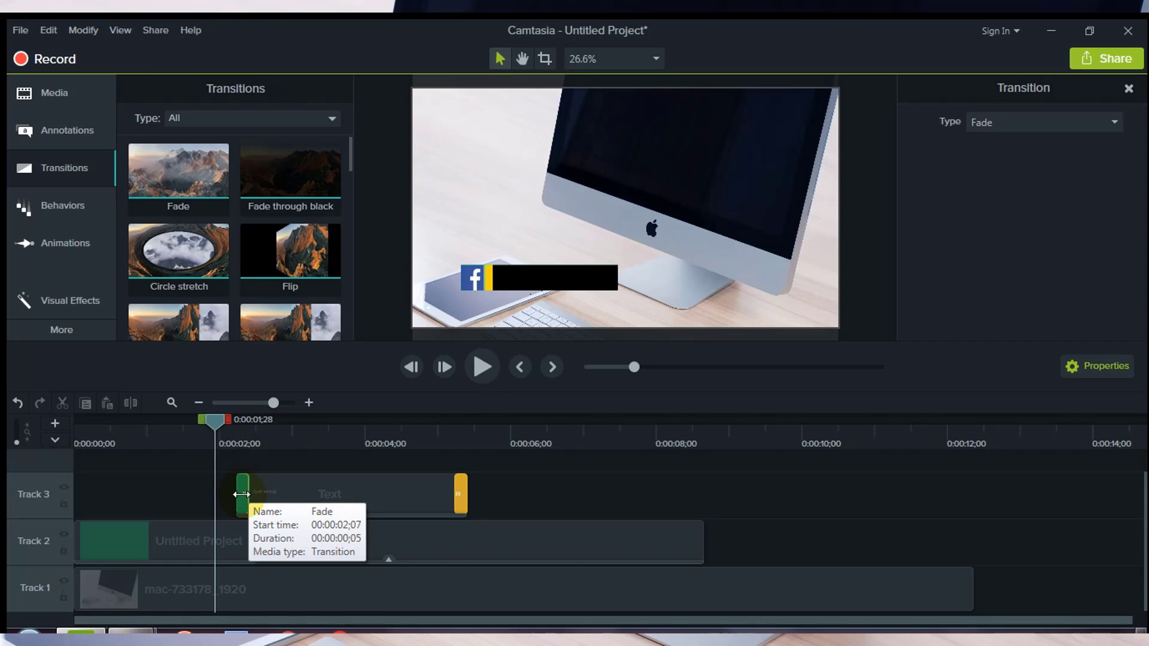
left_click(446, 368)
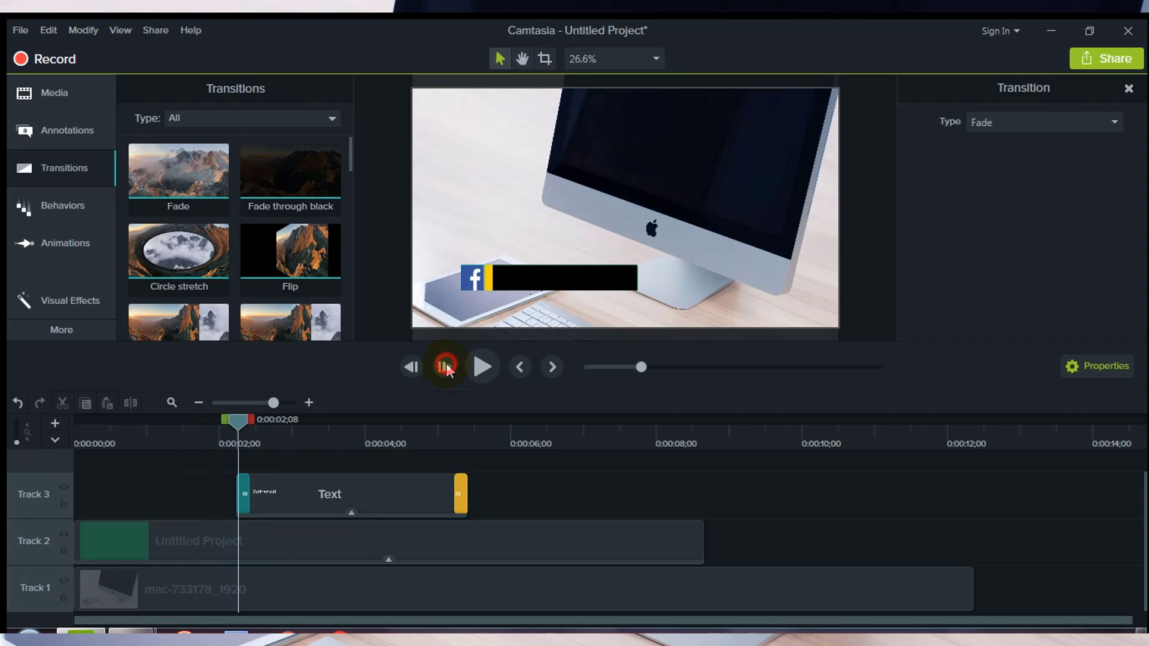
left_click(445, 367)
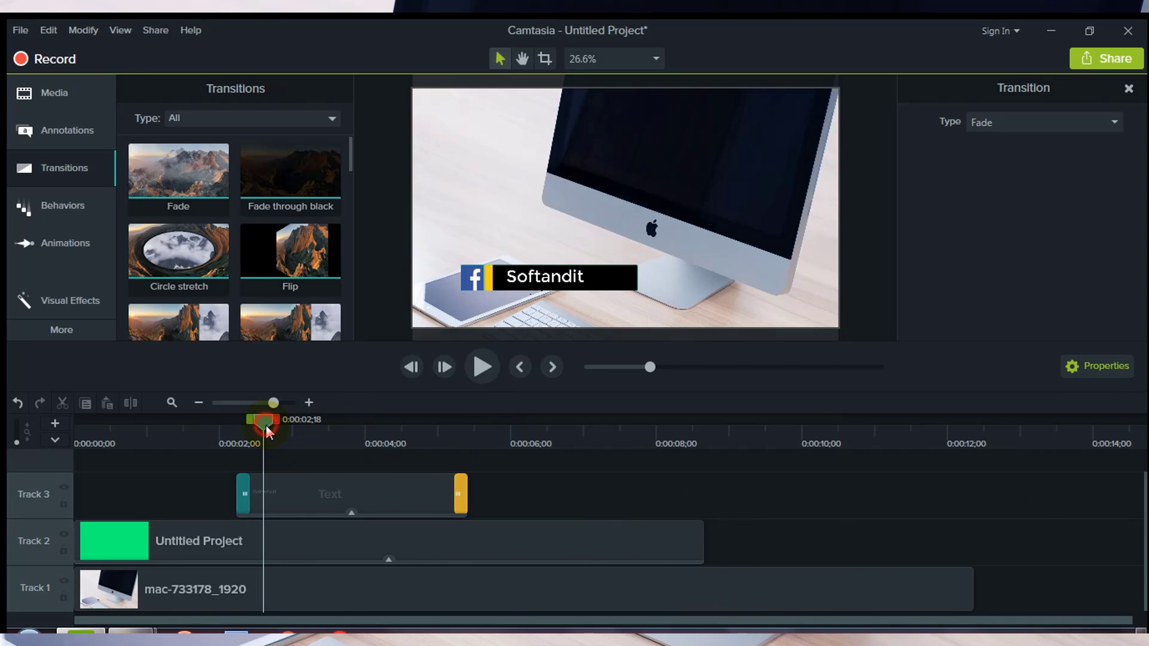
left_click_drag(266, 425, 272, 425)
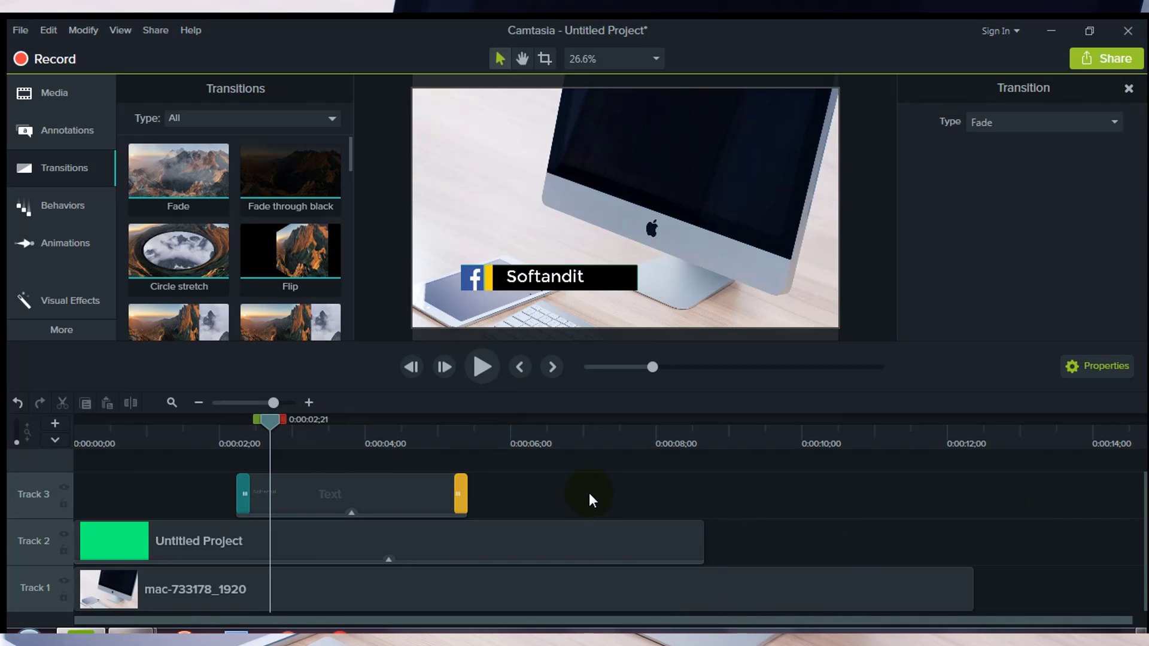
Start producing the project as a local file with the MP4 only (up to 720p) preset.
left_click(1106, 58)
left_click(1018, 89)
left_click(742, 182)
left_click(575, 396)
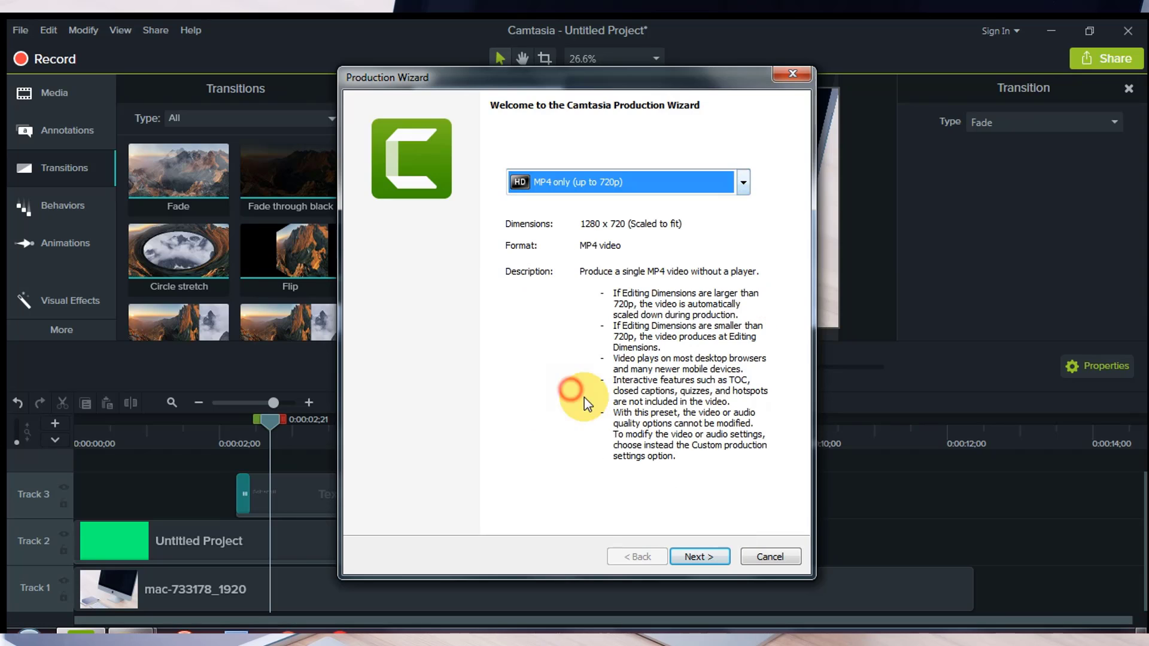
left_click(742, 182)
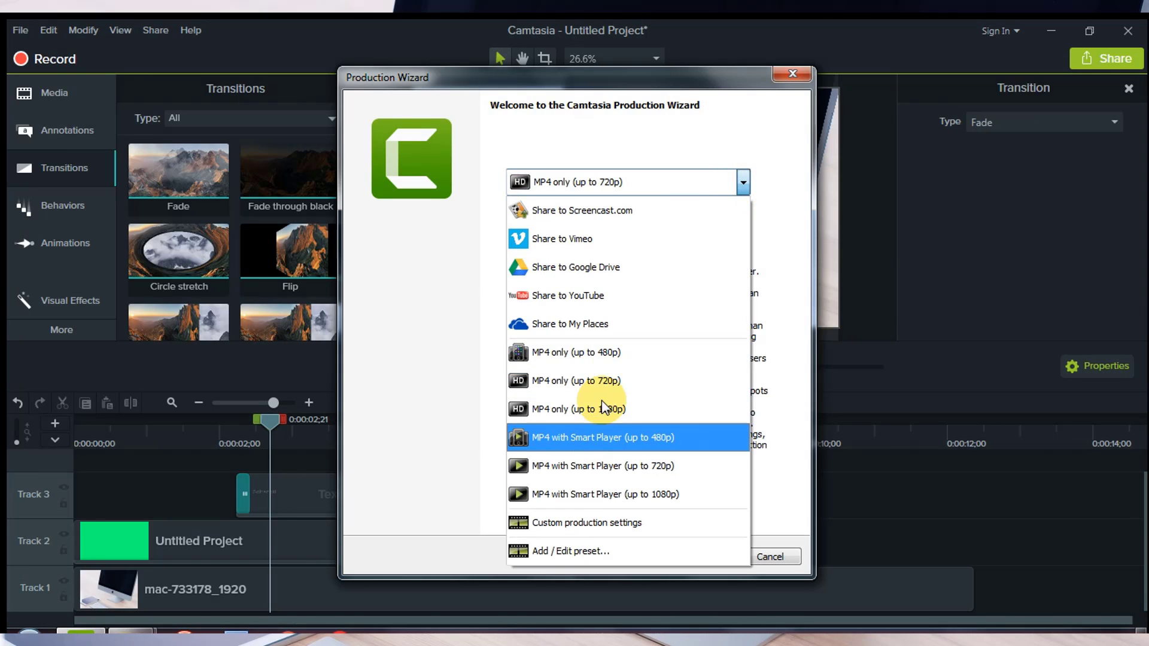
left_click(743, 183)
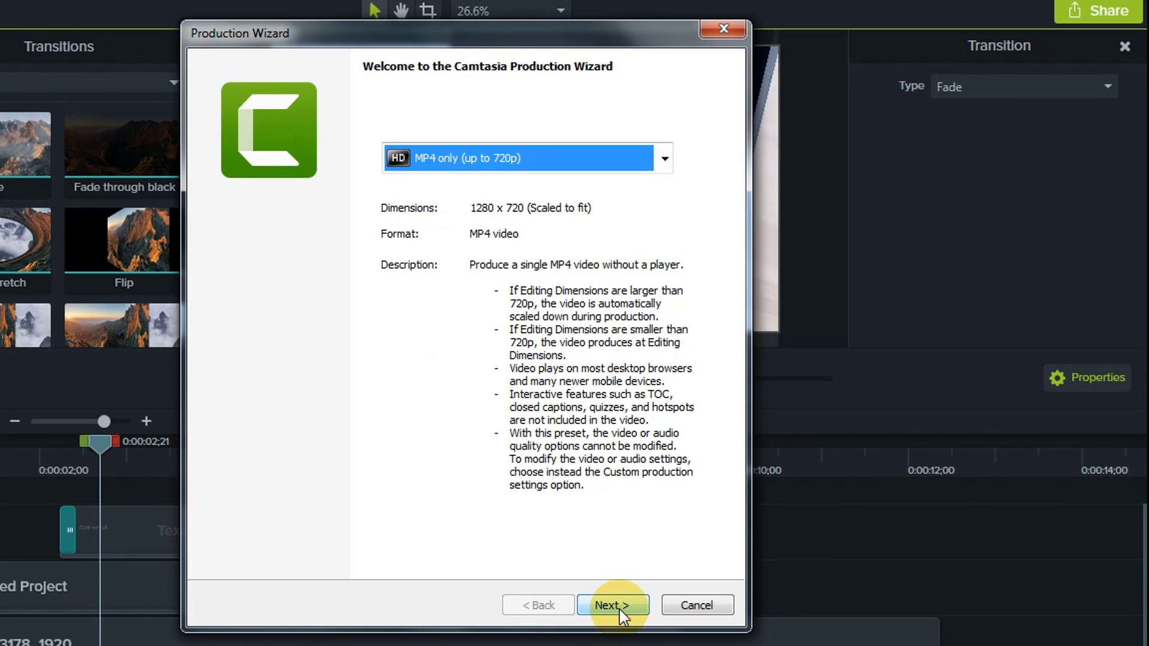
Name the production "ok", keep the Desktop as its folder, and render the video.
left_click(611, 605)
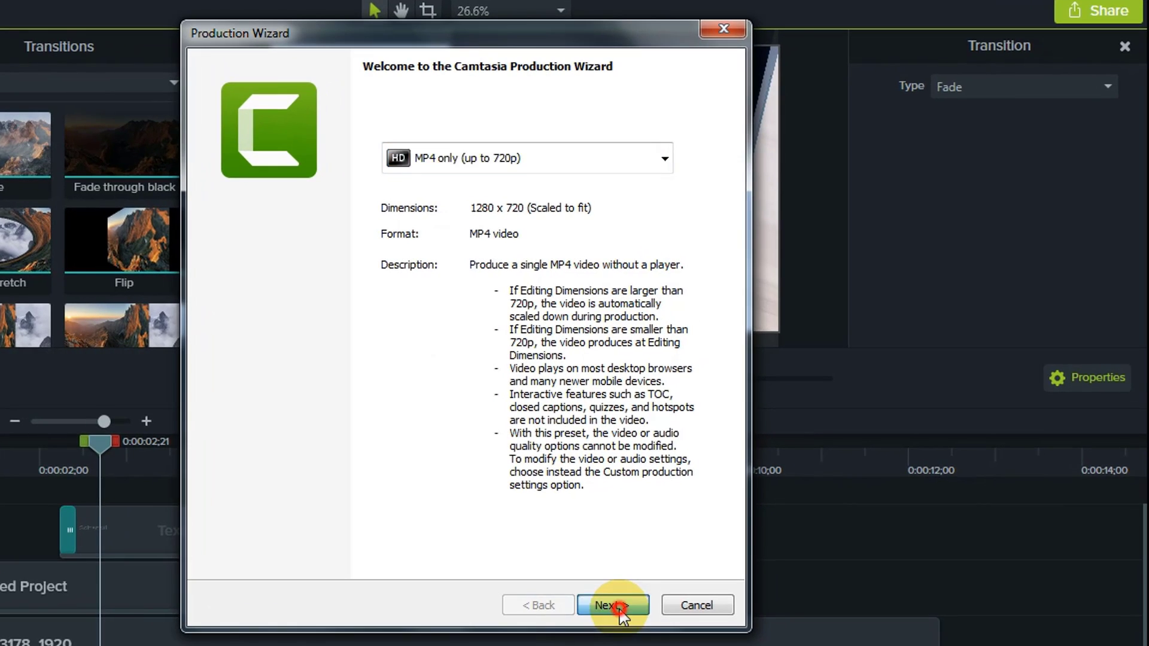
left_click(360, 157)
left_click_drag(360, 157, 183, 173)
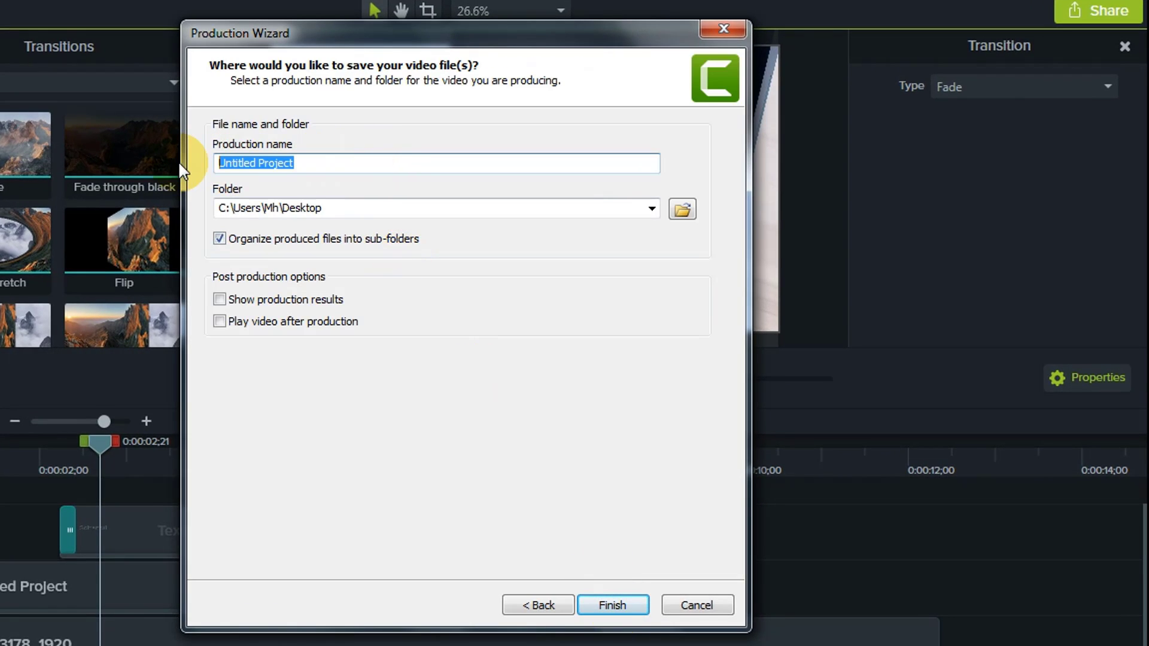
type("ok")
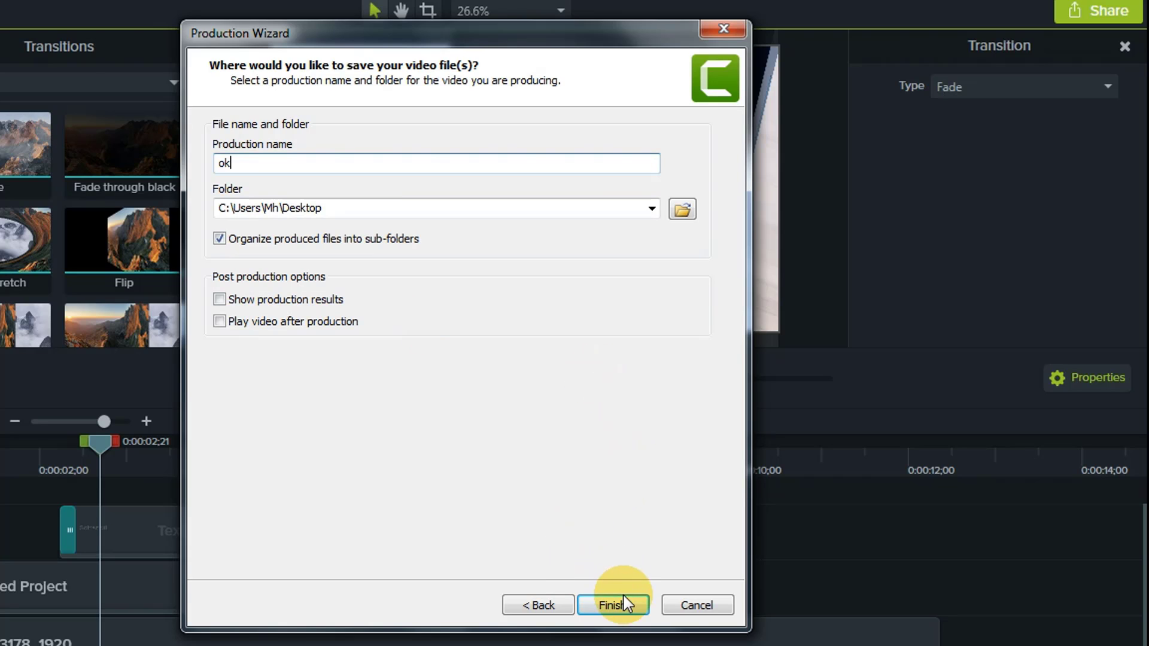
left_click(611, 606)
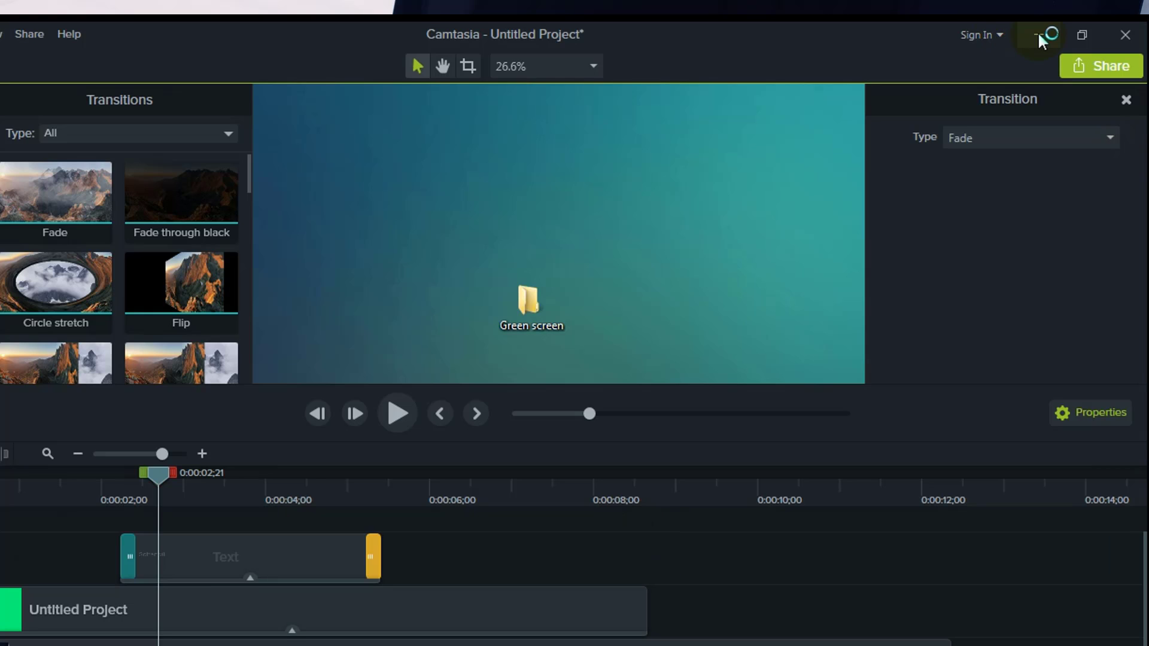
Minimize the video editor, open the produced video's folder and move ok.mp4 to the desktop.
left_click(1038, 34)
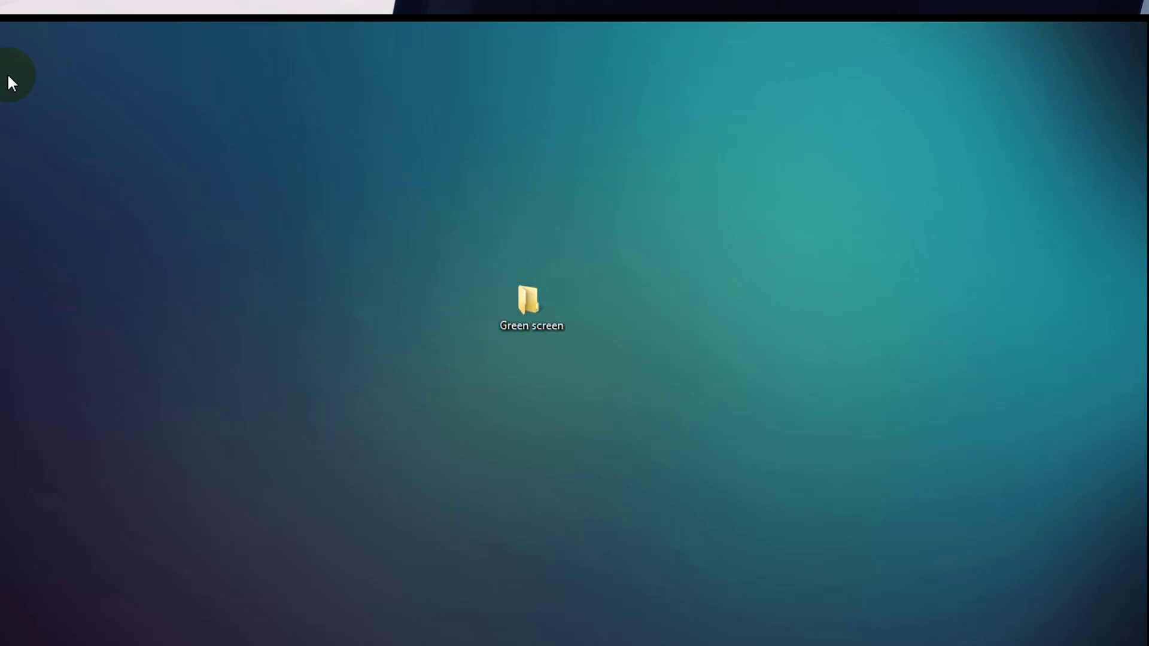
left_click(38, 197)
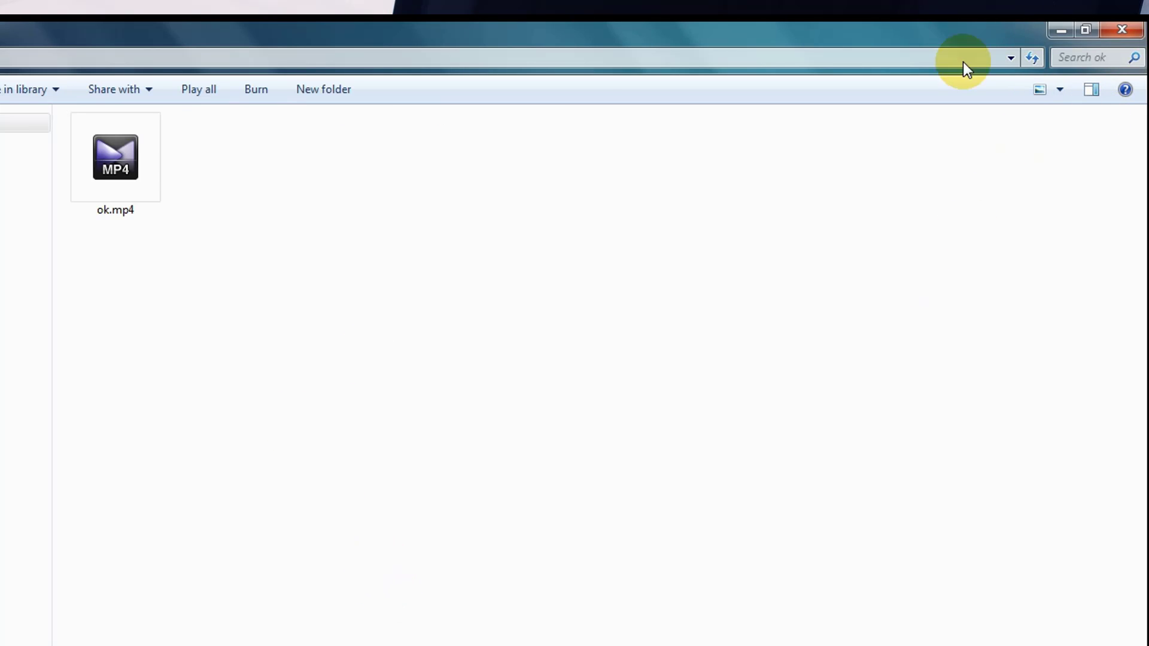
left_click(138, 166)
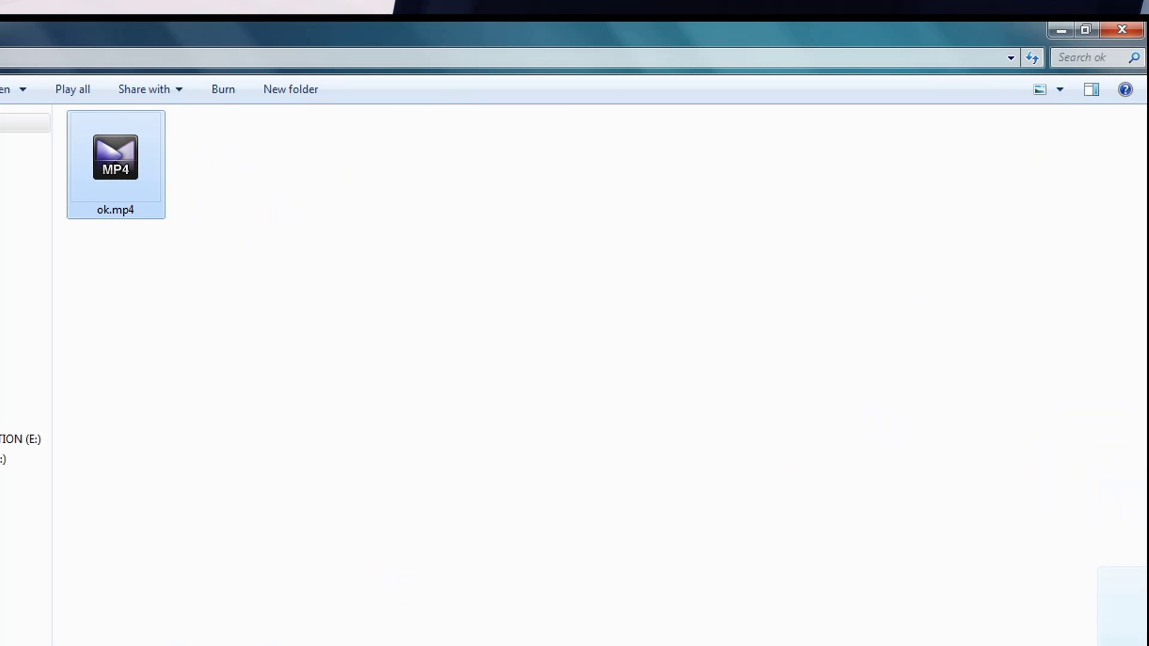
left_click(1145, 643)
left_click_drag(1146, 644, 504, 350)
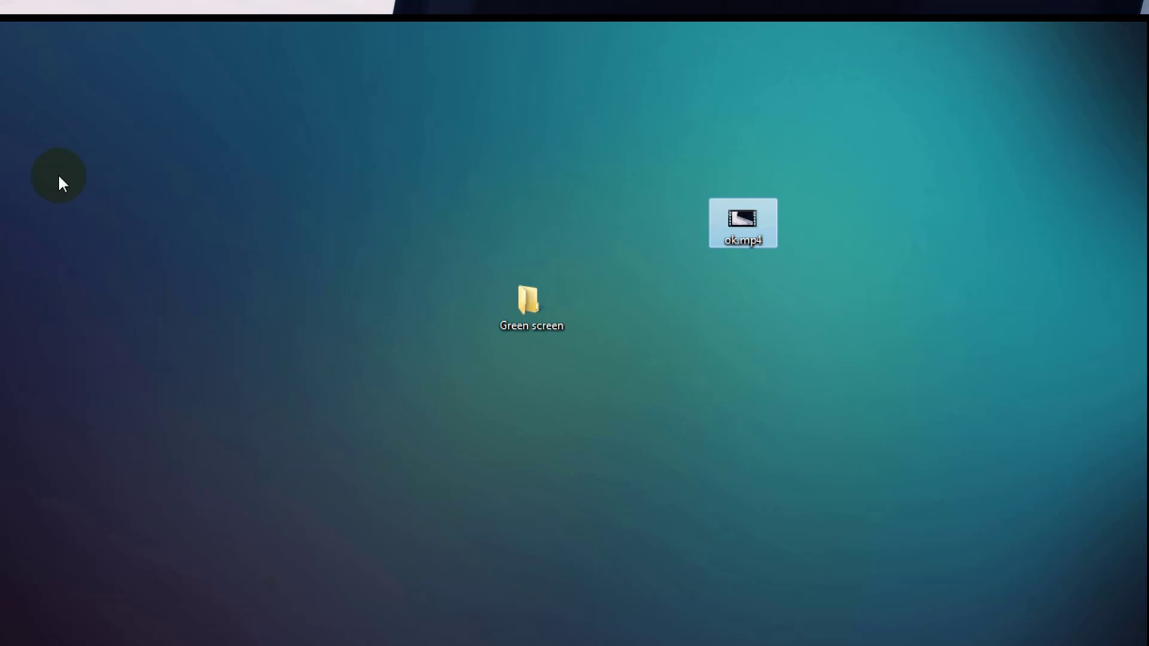
Play ok.mp4 from the desktop in KMP.
double_click(746, 219)
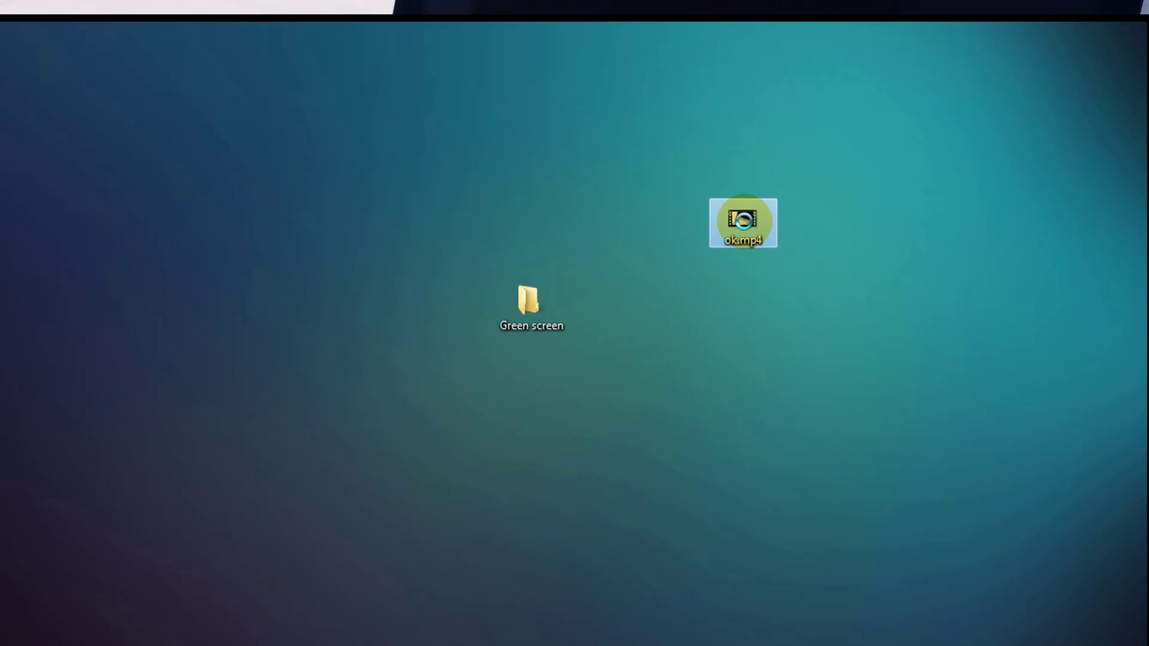
right_click(745, 221)
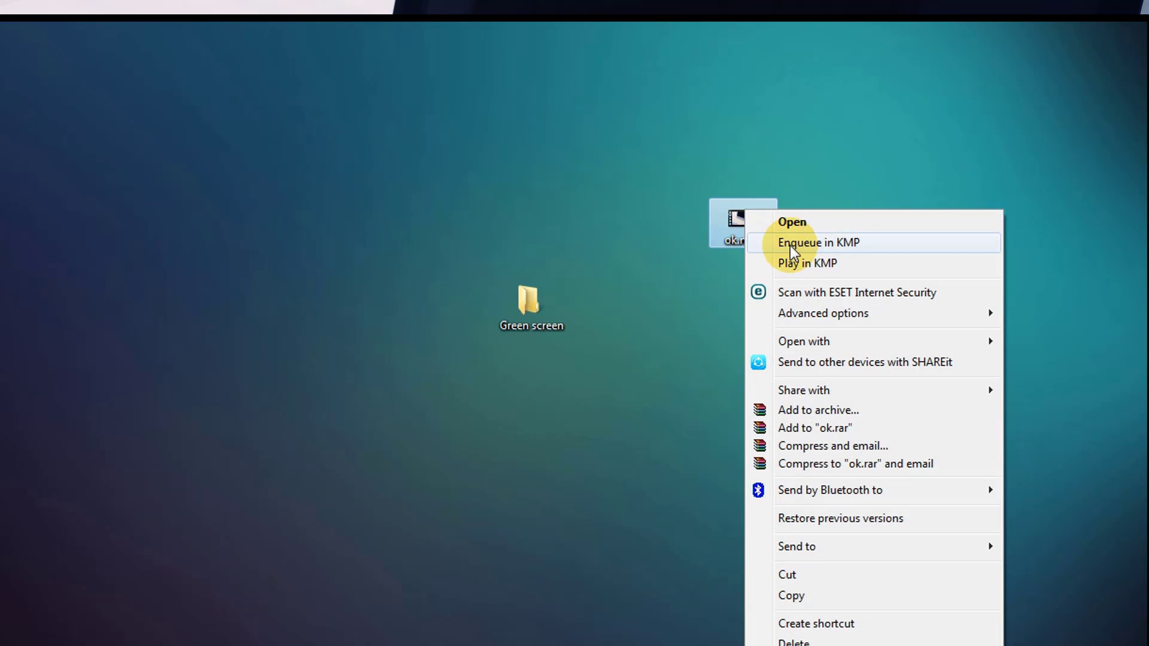
left_click(805, 263)
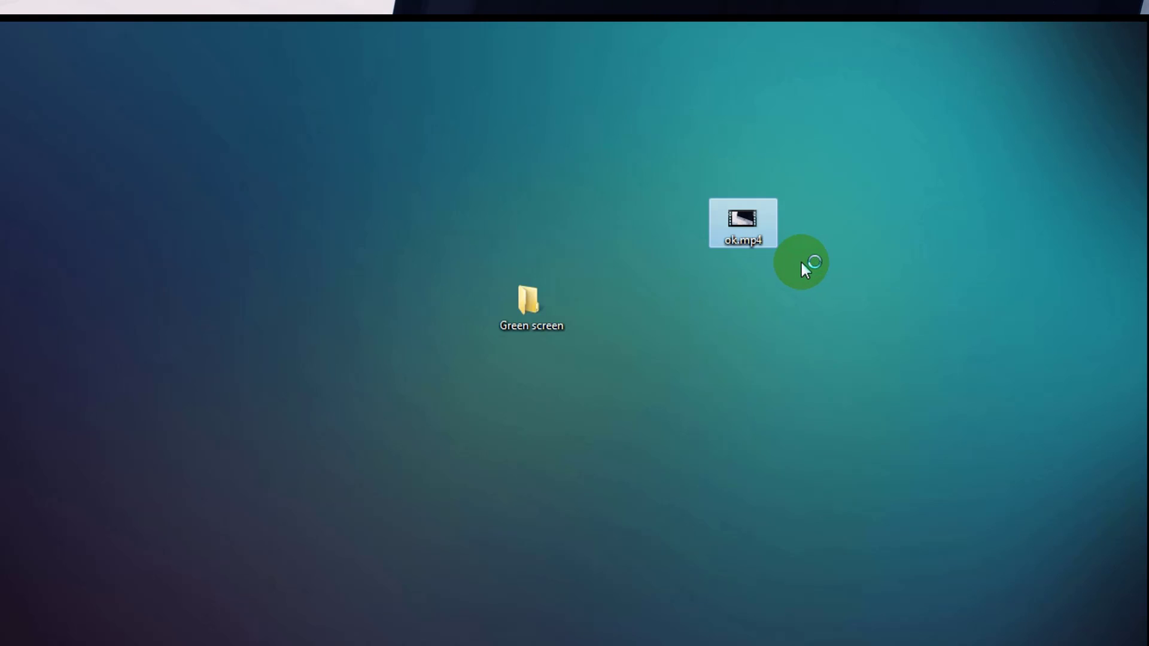